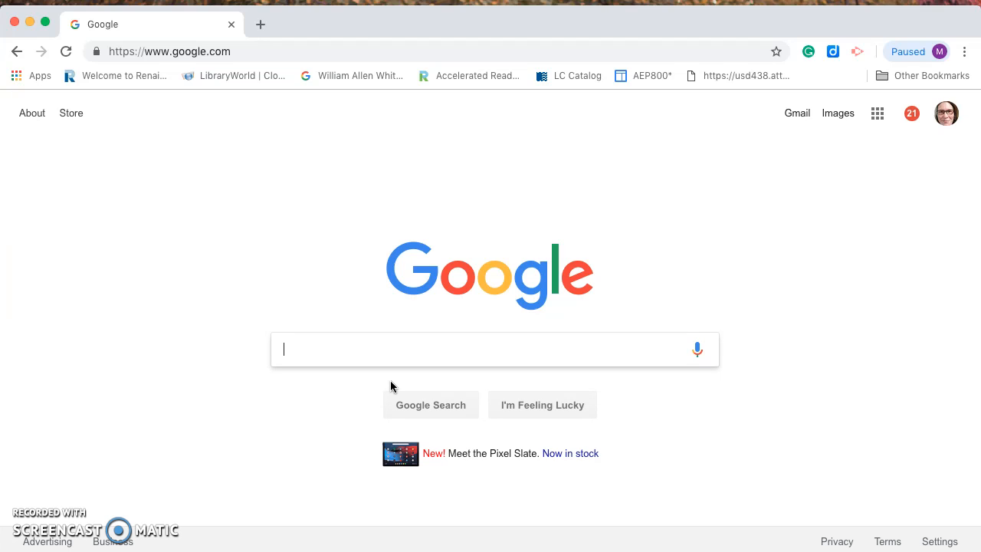
- Search Google for Mindmeister and open the Mindmeister.com site from the first result
type("Min")
left_click(385, 390)
type("d")
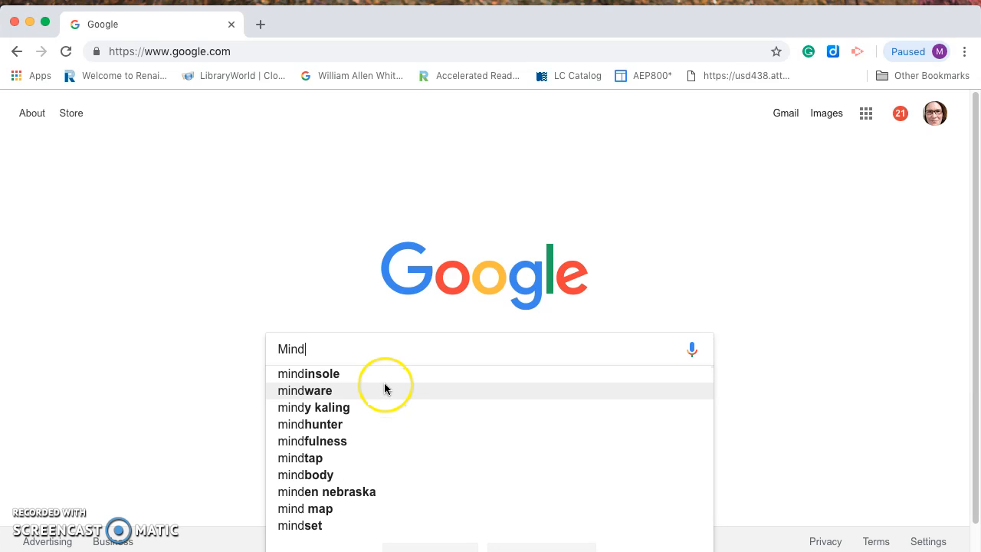
type("m")
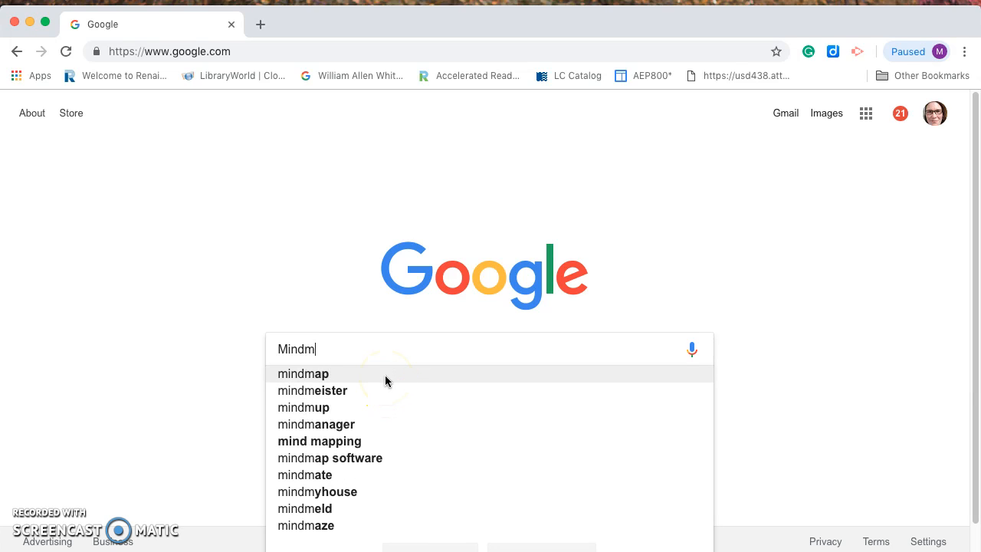
type("eister")
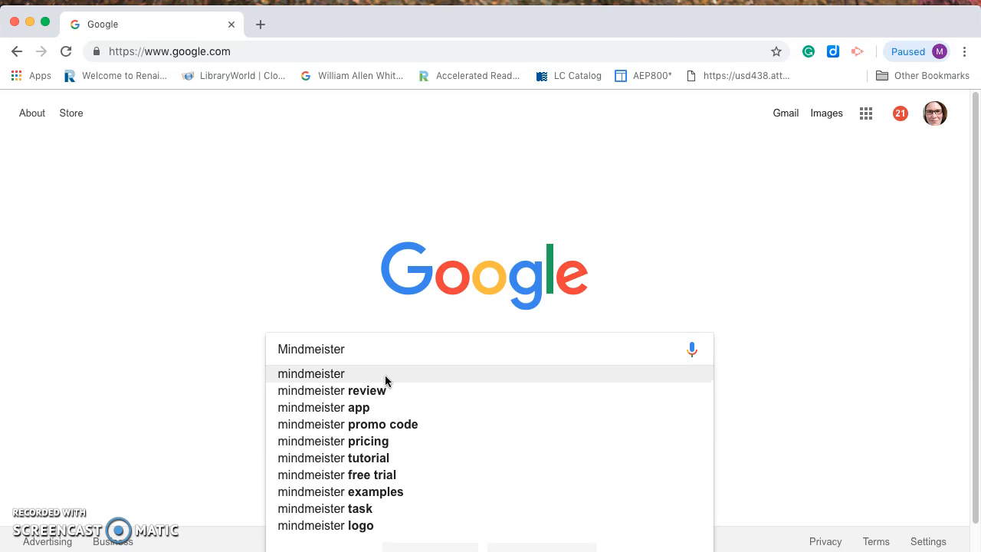
key("Return")
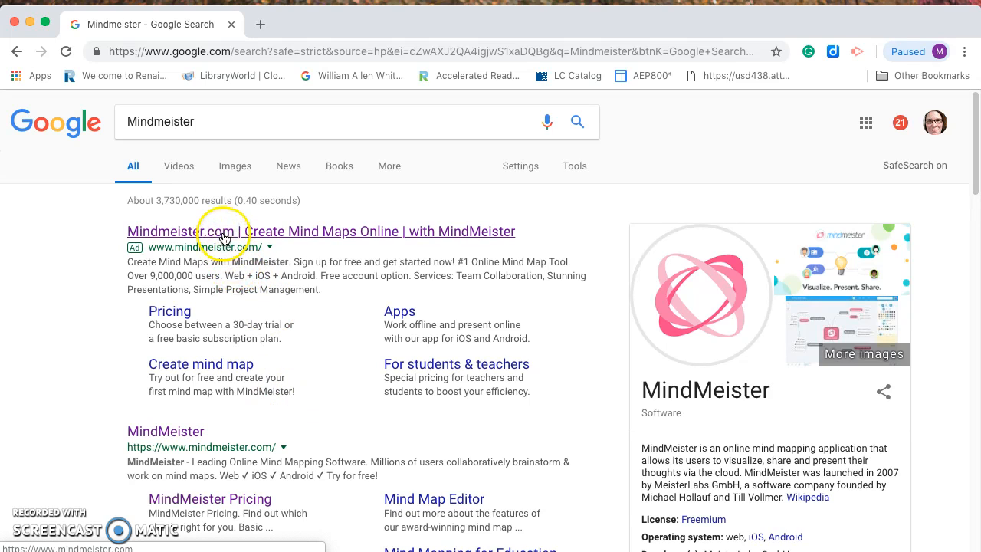
left_click(285, 233)
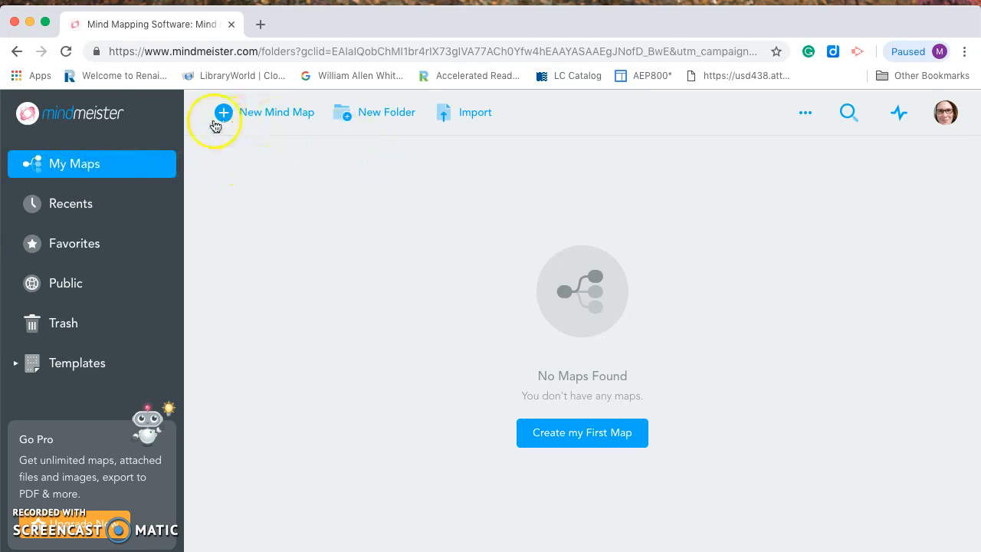
- View the recent, favorite and public map sections one after another
left_click(50, 204)
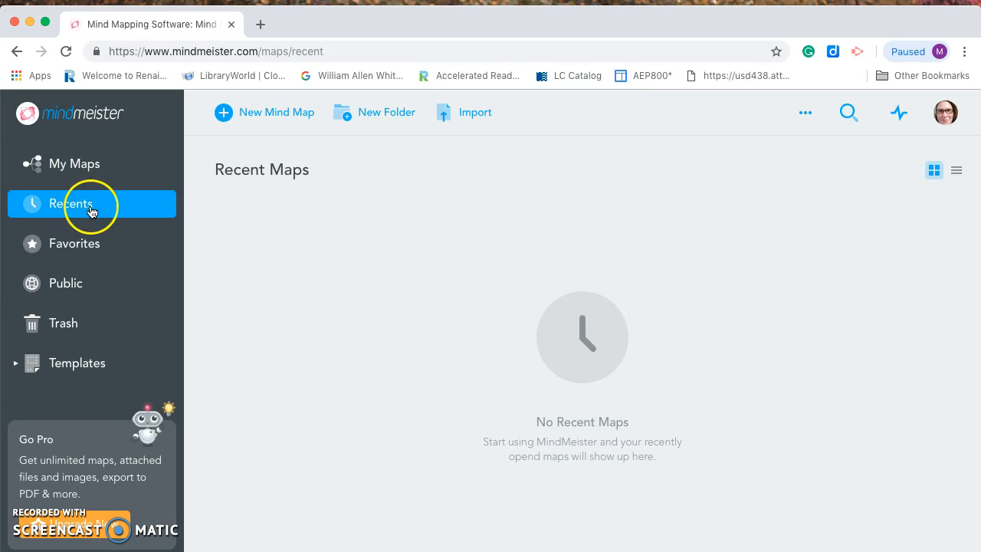
left_click(53, 251)
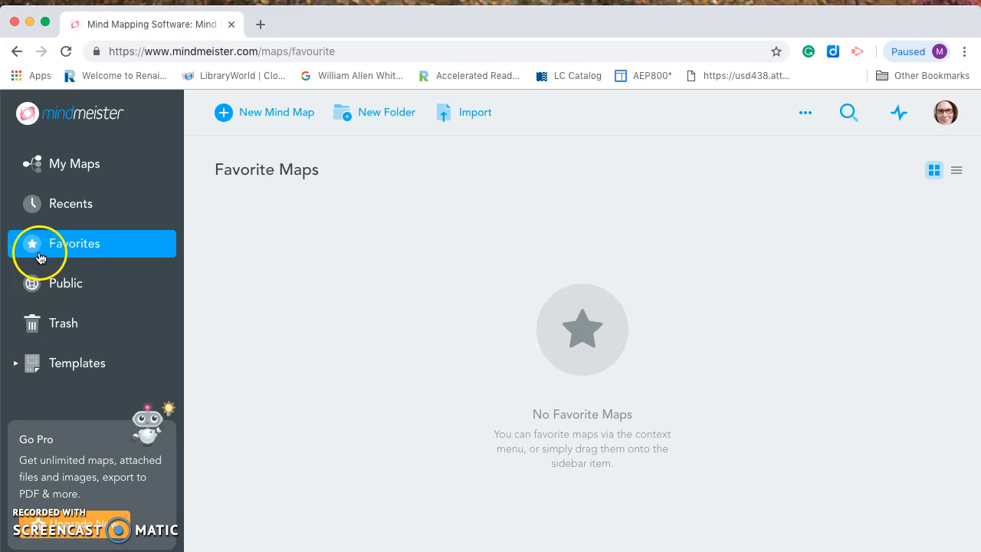
left_click(36, 286)
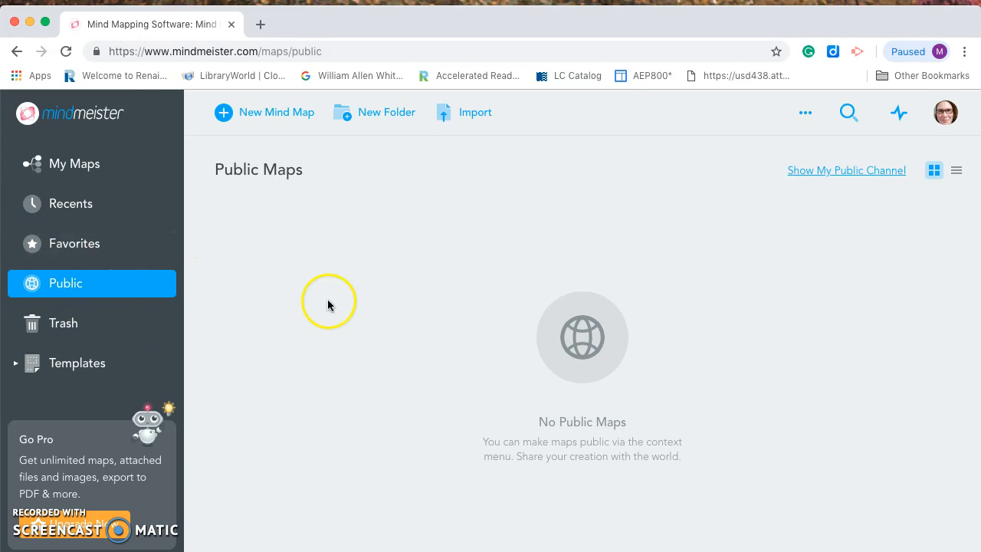
- Browse the top templates and create a map from the Lesson Planning template
left_click(41, 365)
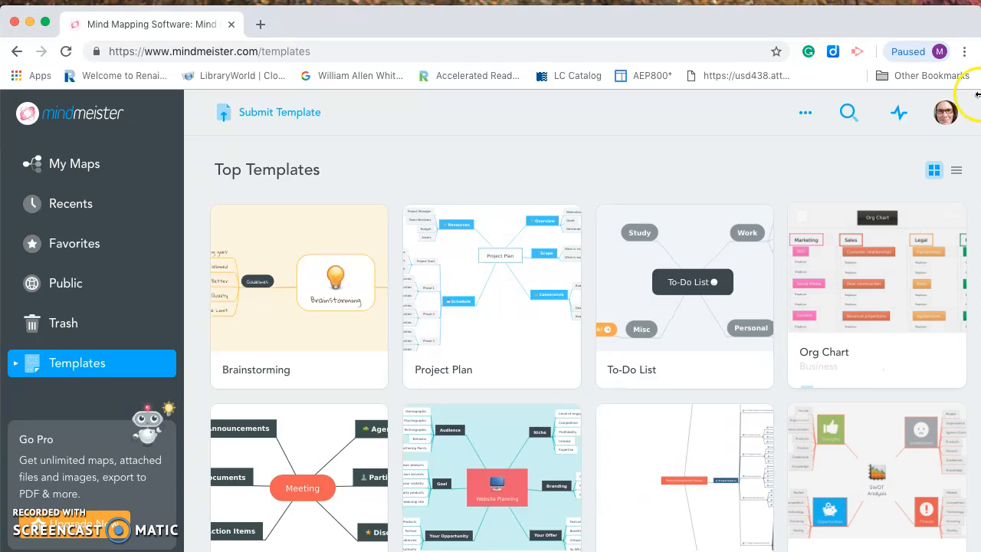
left_click_drag(976, 213, 978, 284)
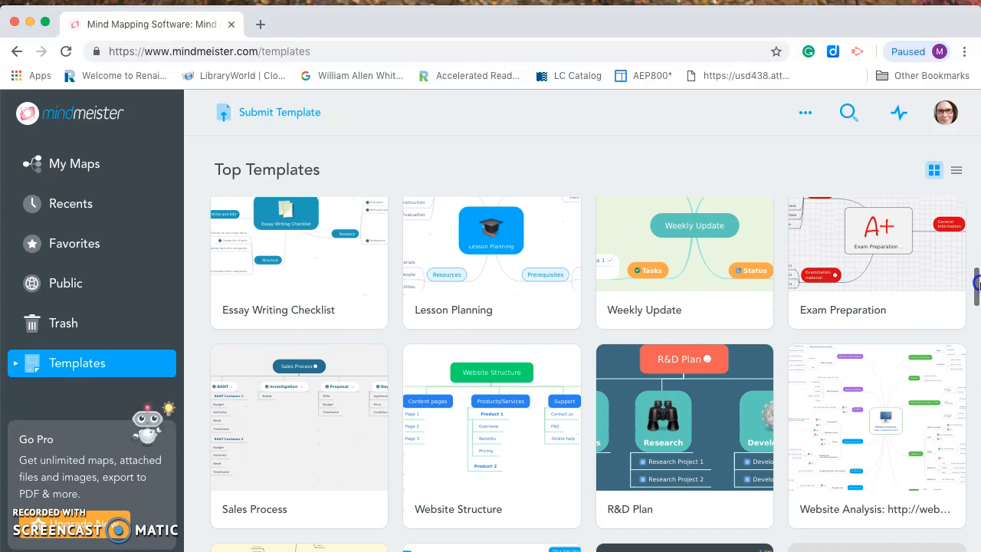
left_click(475, 260)
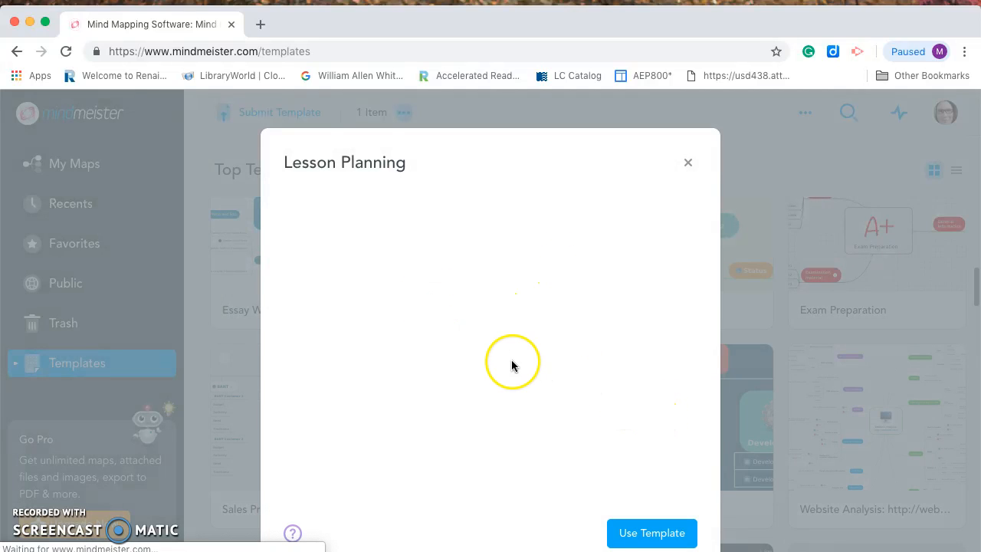
left_click(648, 534)
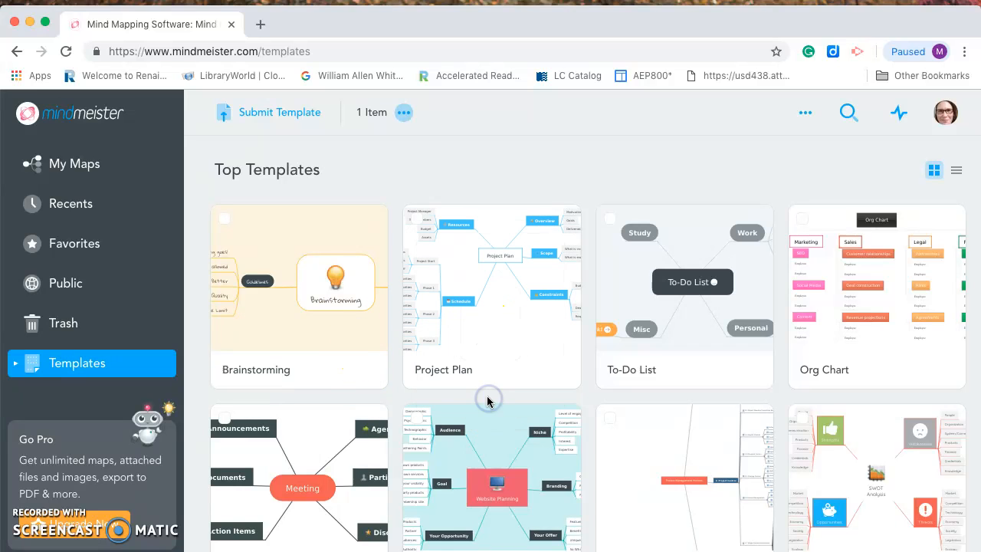
- Open the Lesson Planning map from My Maps, view its graduation cap image enlarged, and return to My Maps
left_click(372, 113)
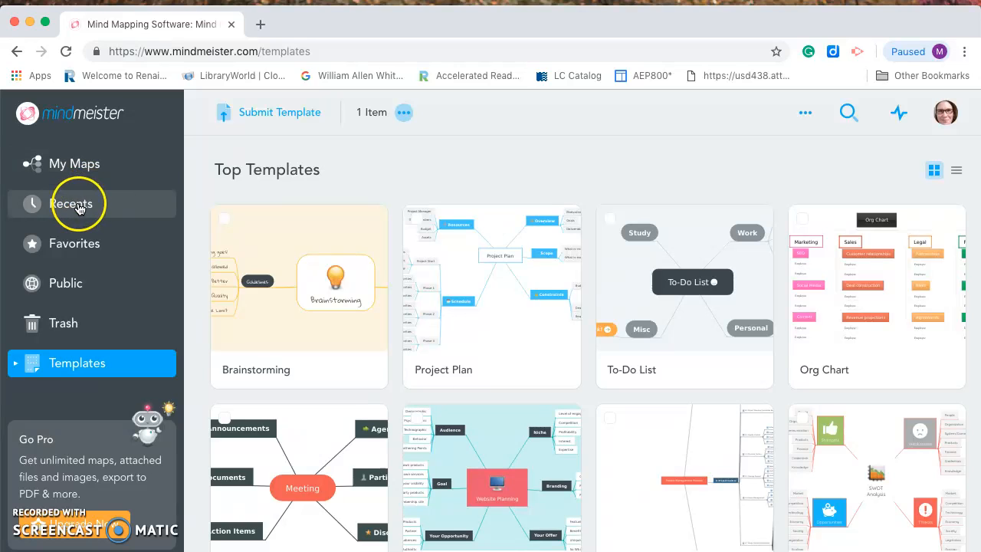
left_click(86, 162)
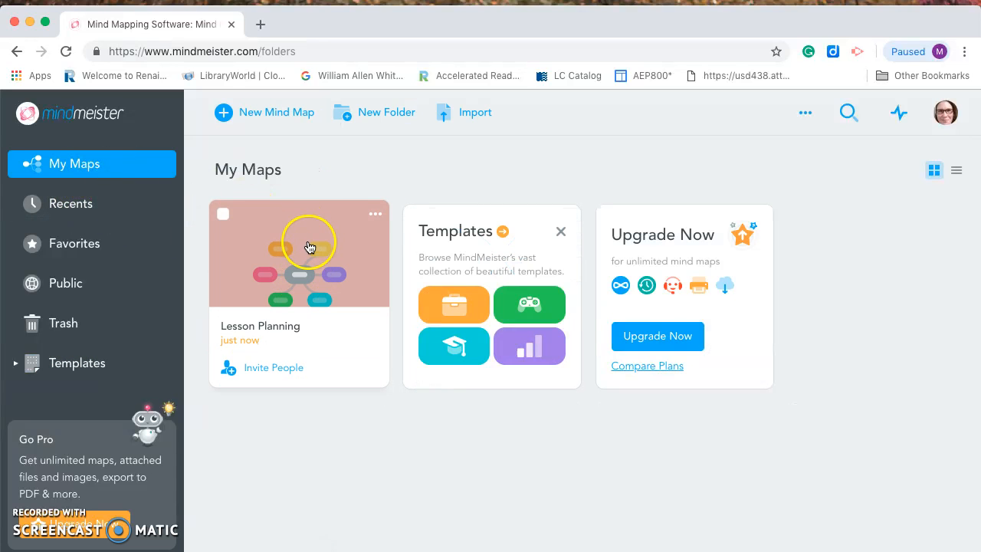
left_click(288, 268)
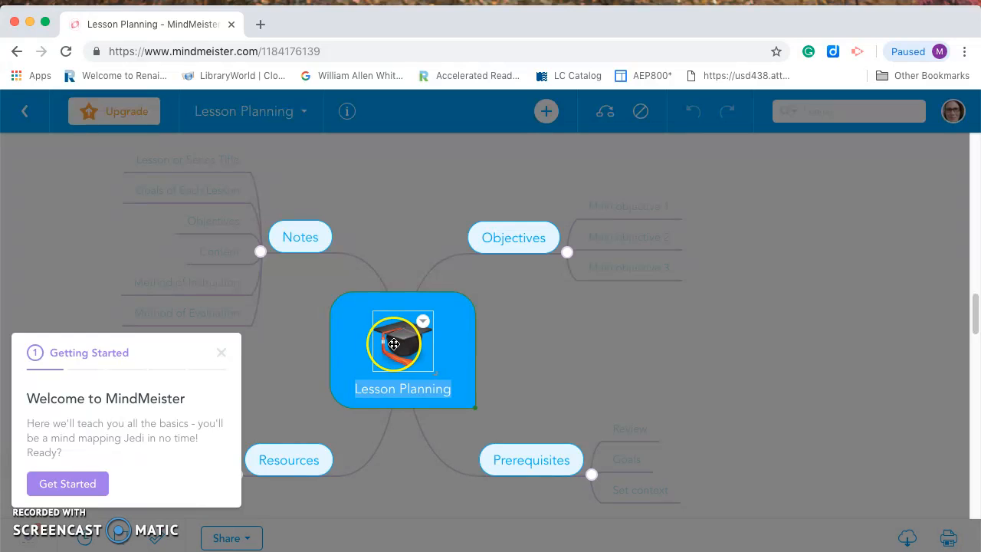
left_click(399, 346)
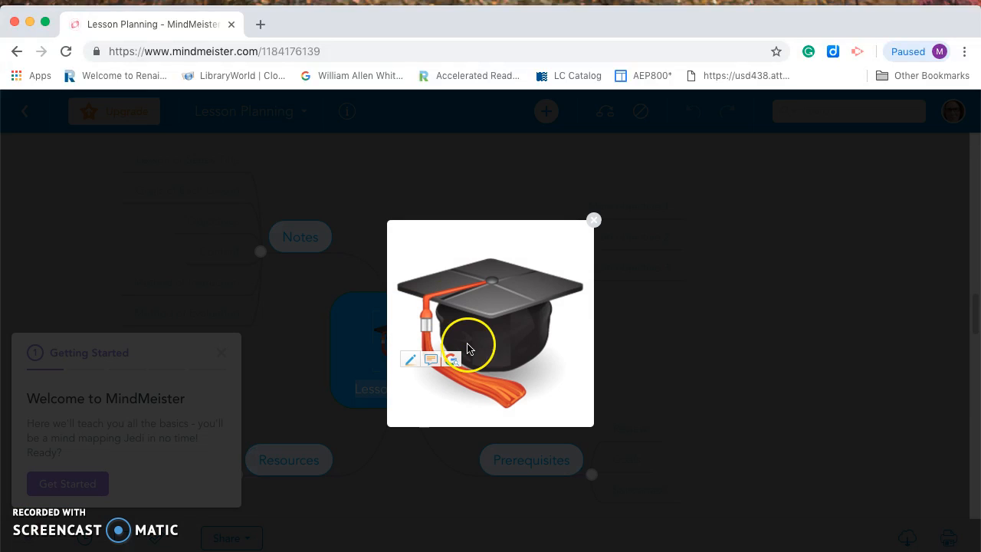
left_click(20, 52)
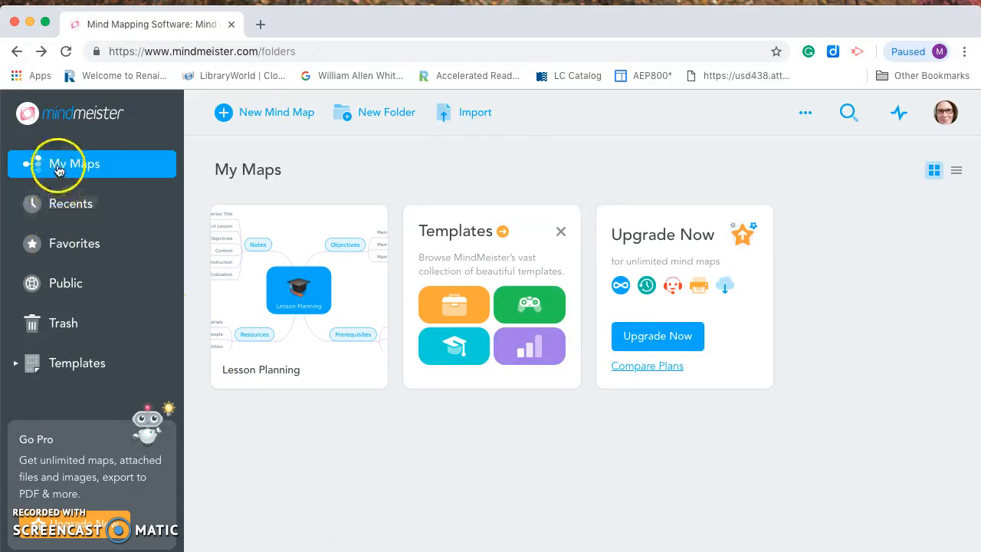
- Create a new blank mind map and title its central topic Critical Thinking
left_click(238, 113)
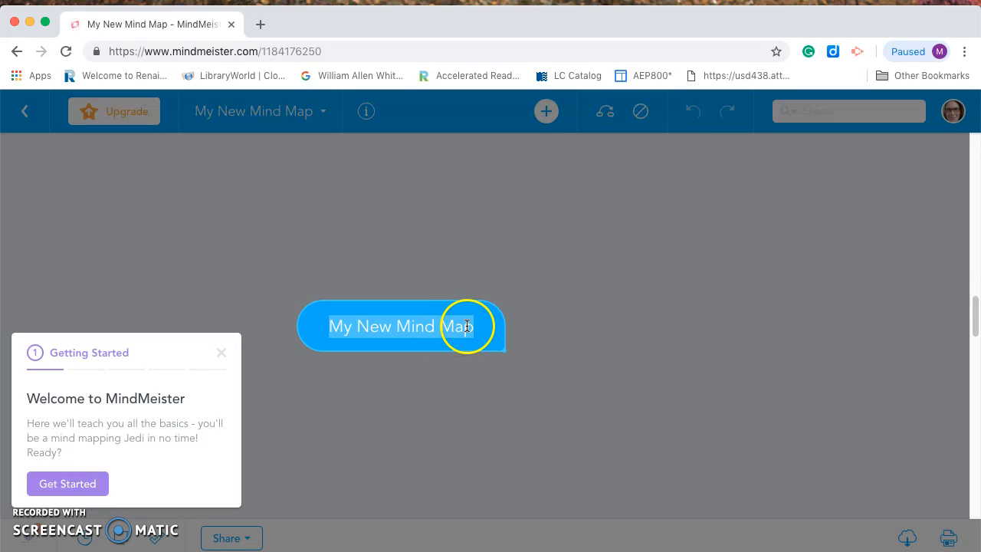
left_click(453, 346)
type("Critical Thinking")
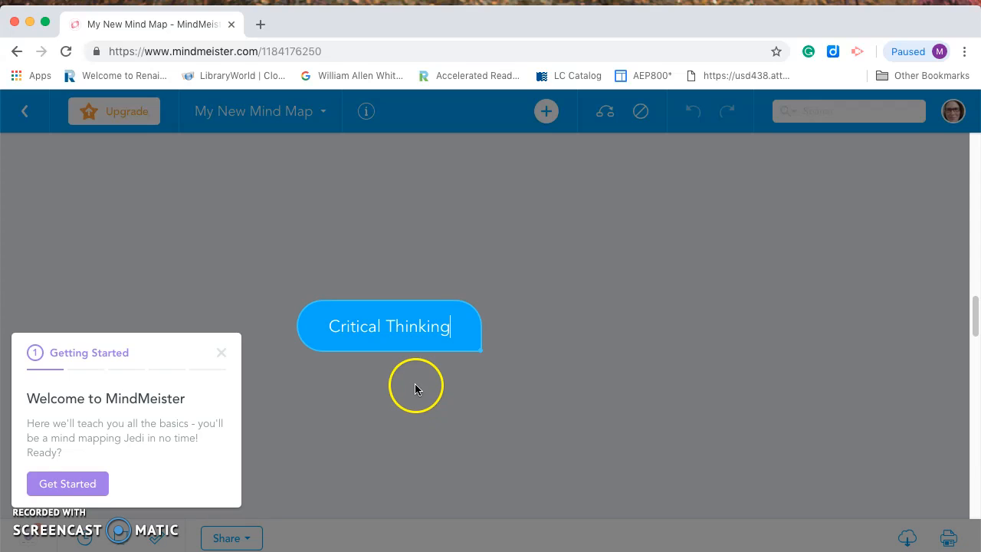
- Start the Getting Started guide and close it at its Add a title page
left_click(82, 488)
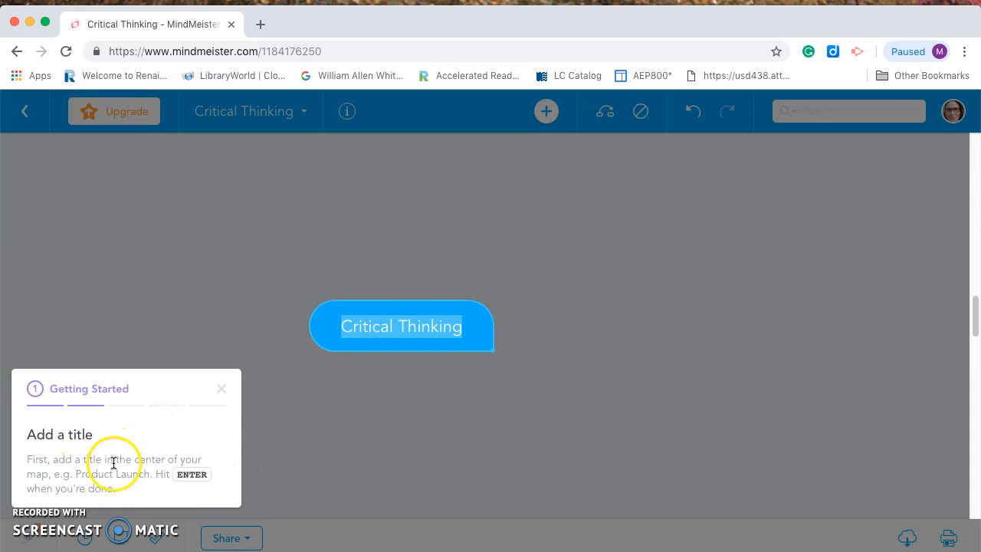
left_click(230, 393)
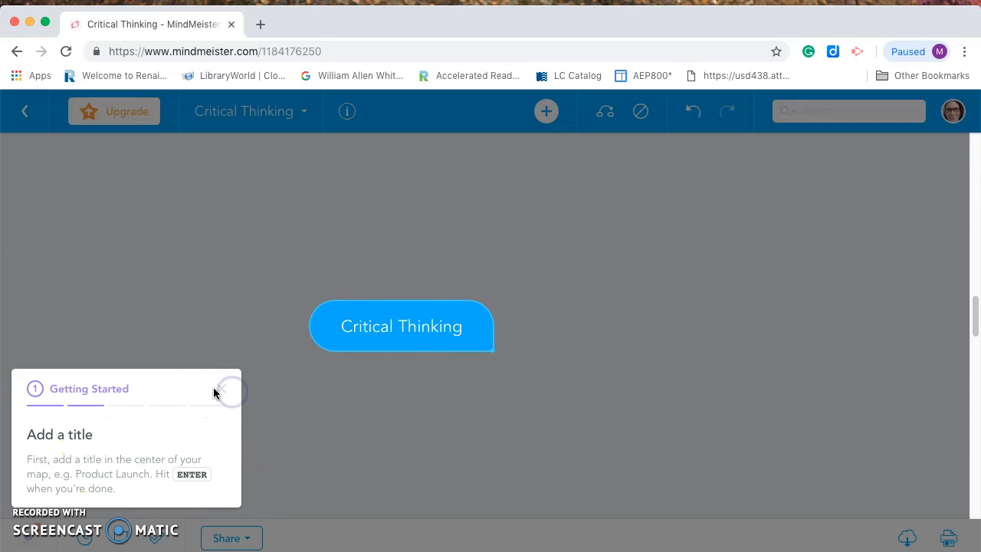
left_click(219, 391)
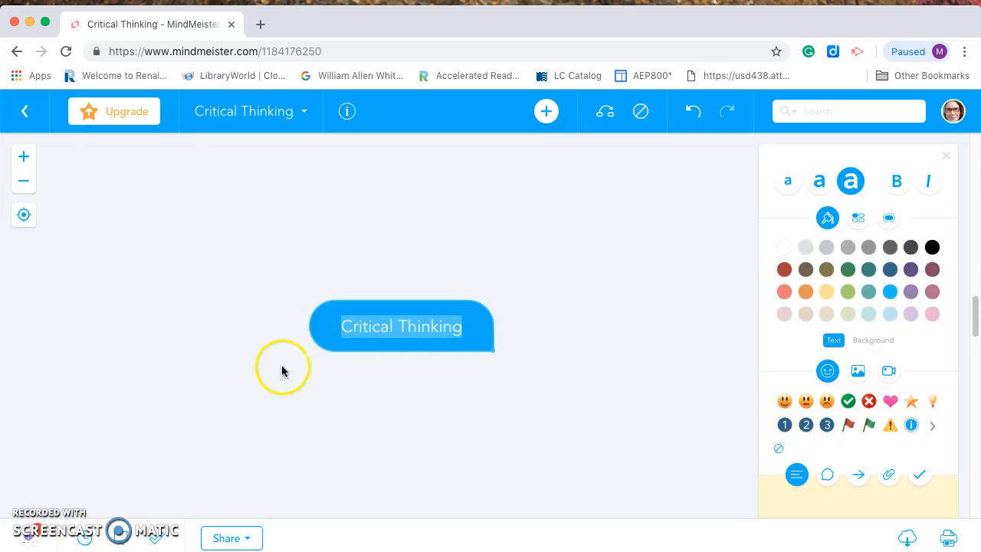
- Add a topic named "Who?" branching from the Critical Thinking central topic
left_click(478, 329)
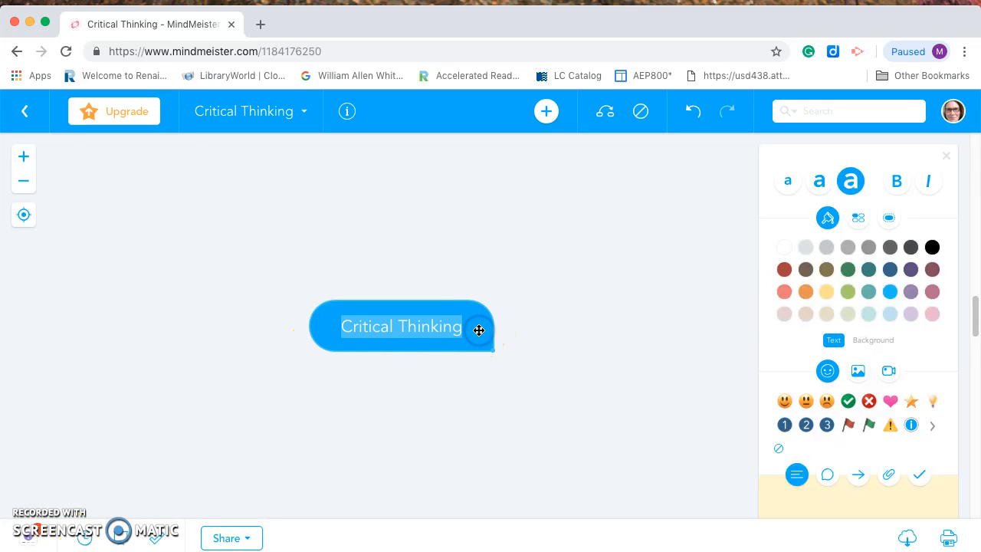
key("Tab")
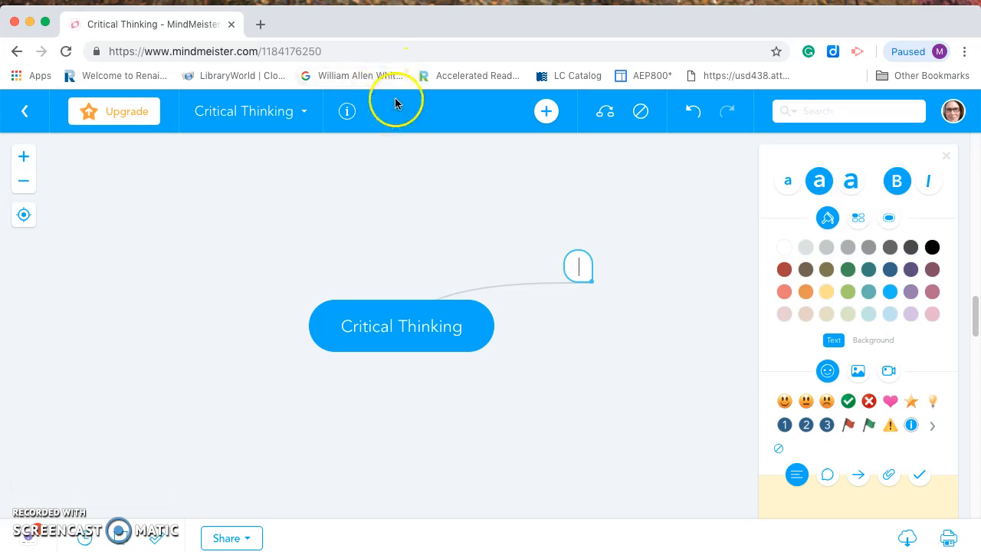
type("Who")
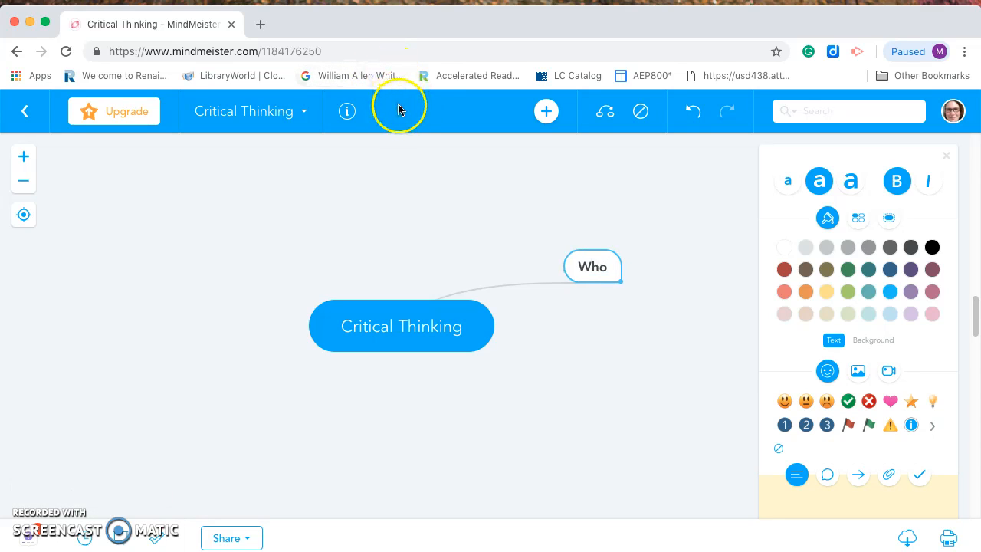
type("?")
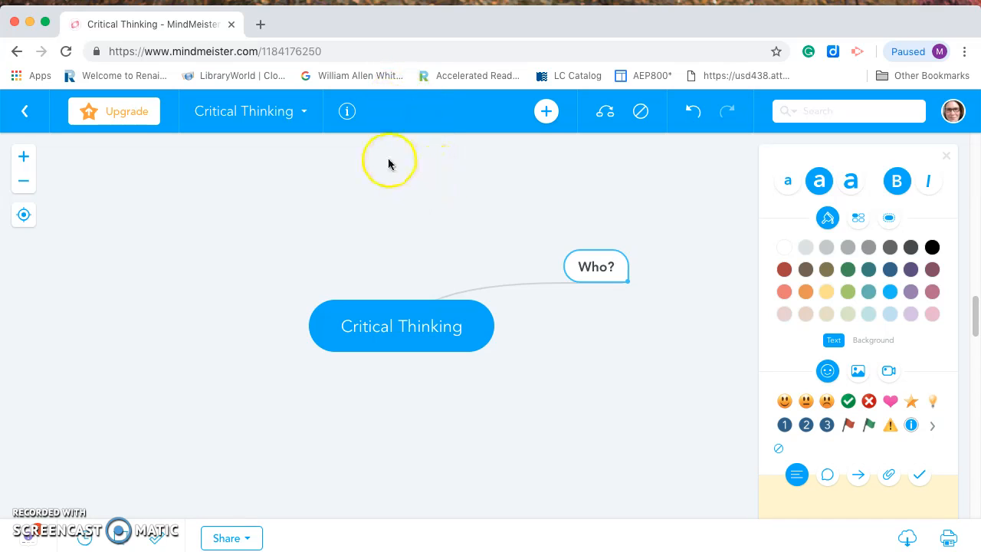
- Add a subtopic reading "benefits from this?" under the Who? topic
key("Tab")
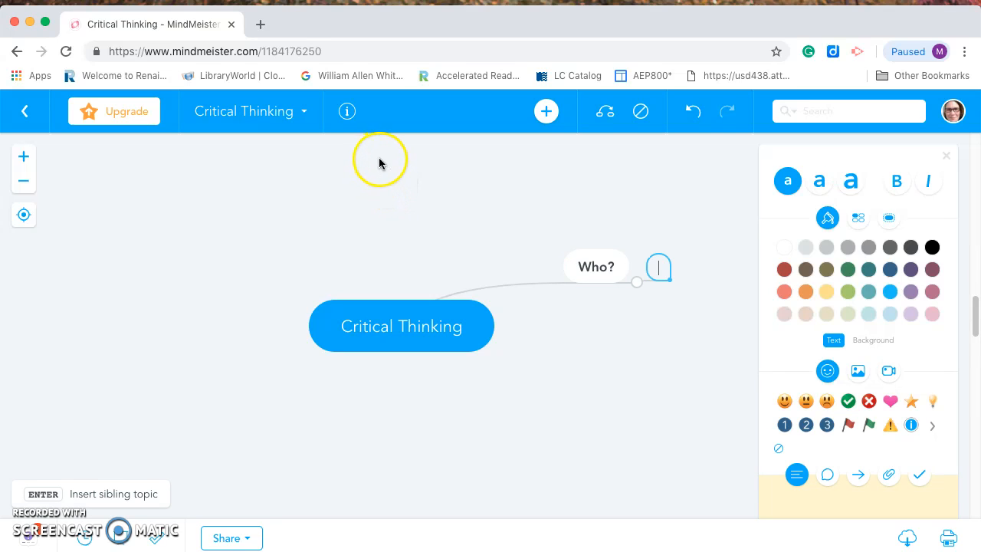
type("bebe")
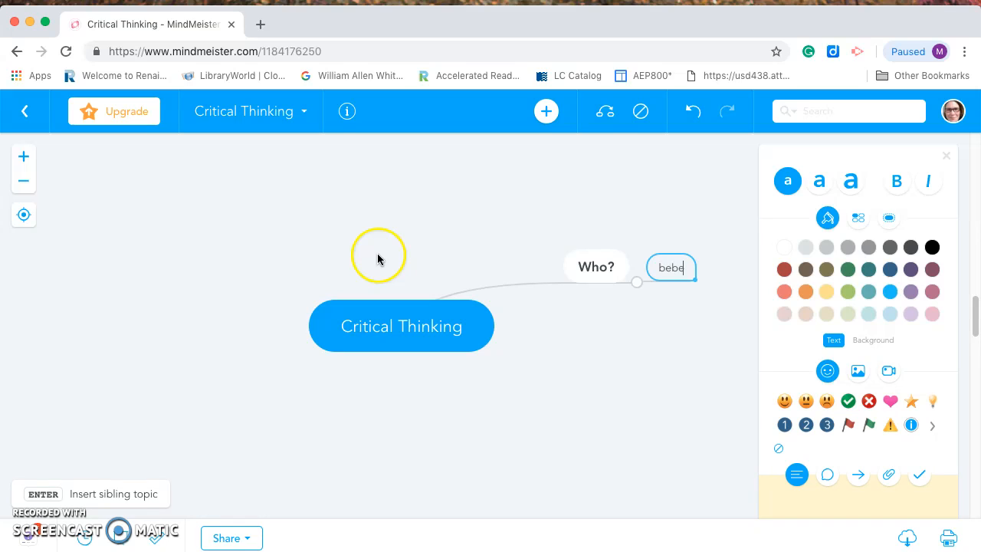
key("BackSpace")
key("BackSpace")
type("nefits from this?")
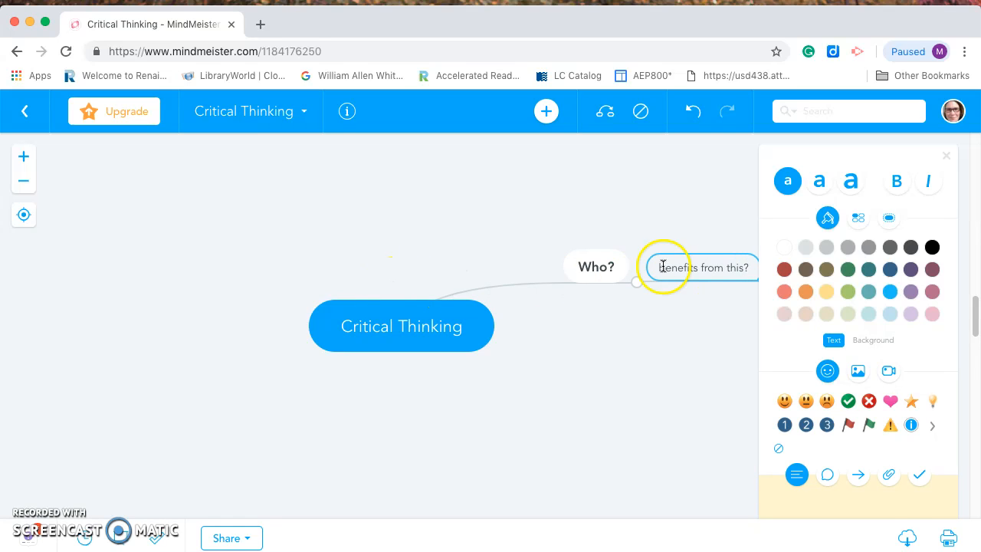
- Mark the Who? topic with a smiling face icon and a red flag icon
left_click(595, 273)
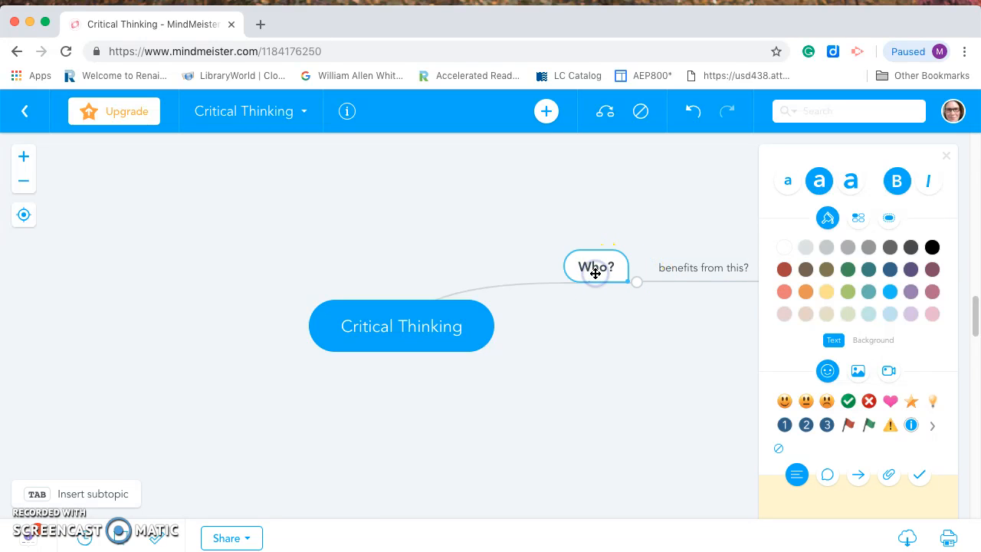
key("Tab")
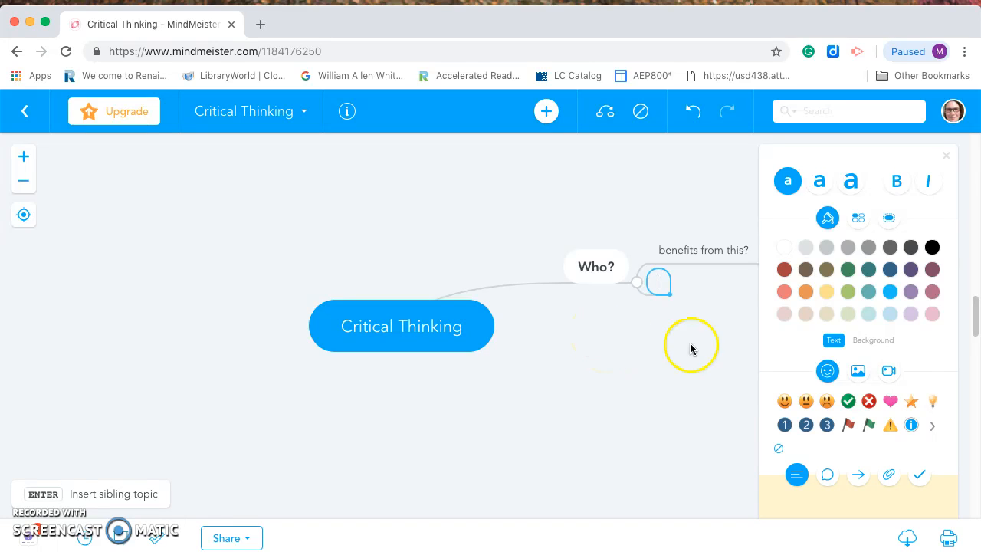
left_click(784, 401)
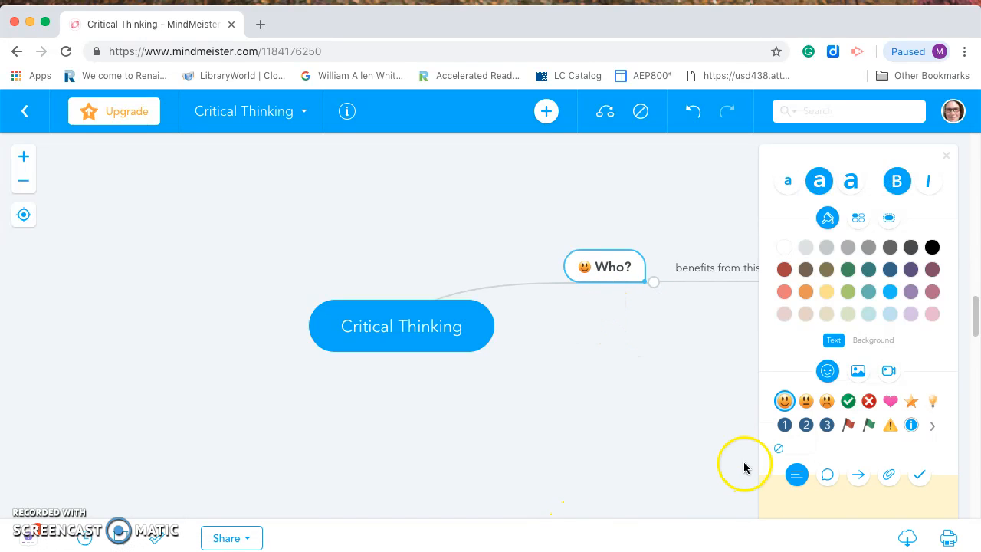
left_click(848, 428)
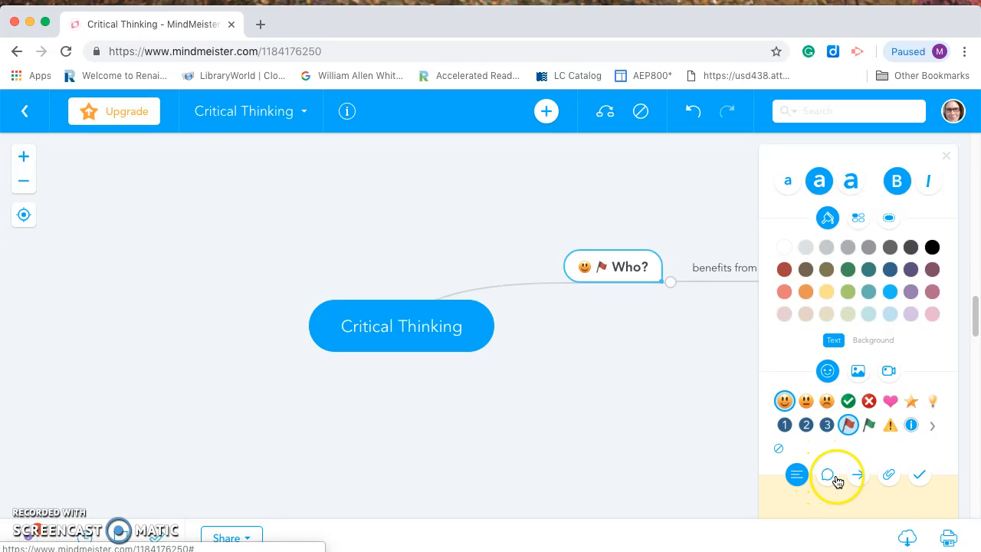
- Show the file attachment options for the Who? topic and remove the bold formatting from its text
left_click(891, 476)
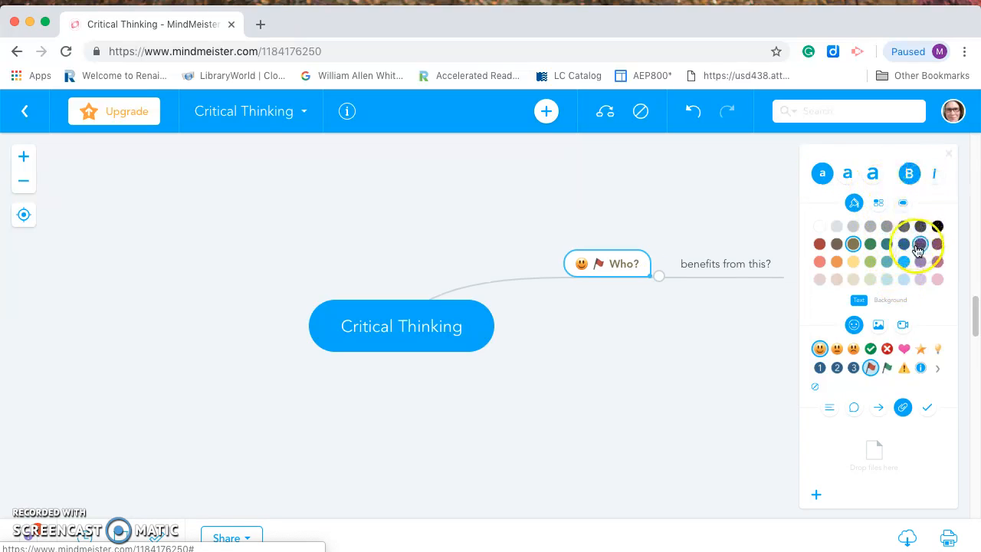
left_click(908, 176)
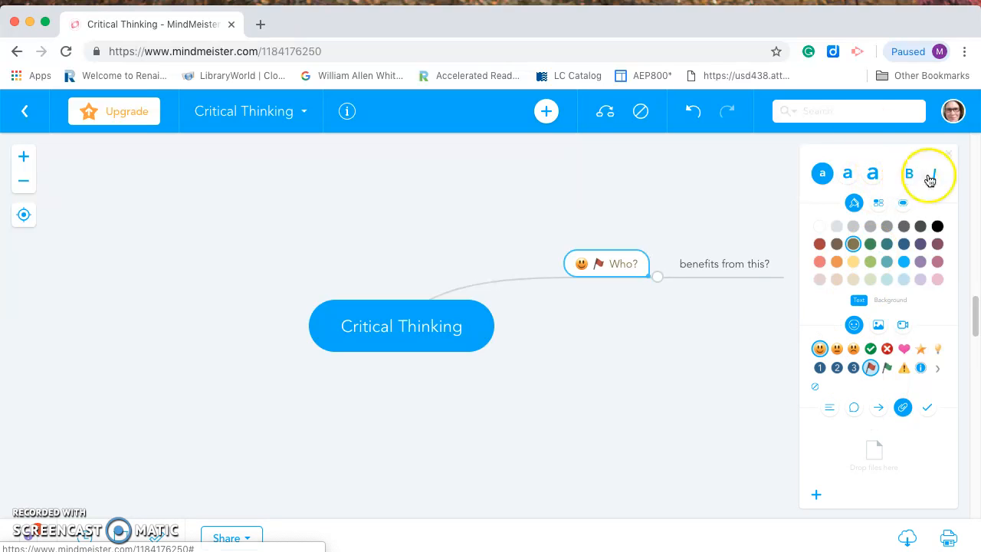
- Enclose the Who? topic and its subtopic in a green cloud-shaped boundary after trying the grey and red styles
left_click(902, 203)
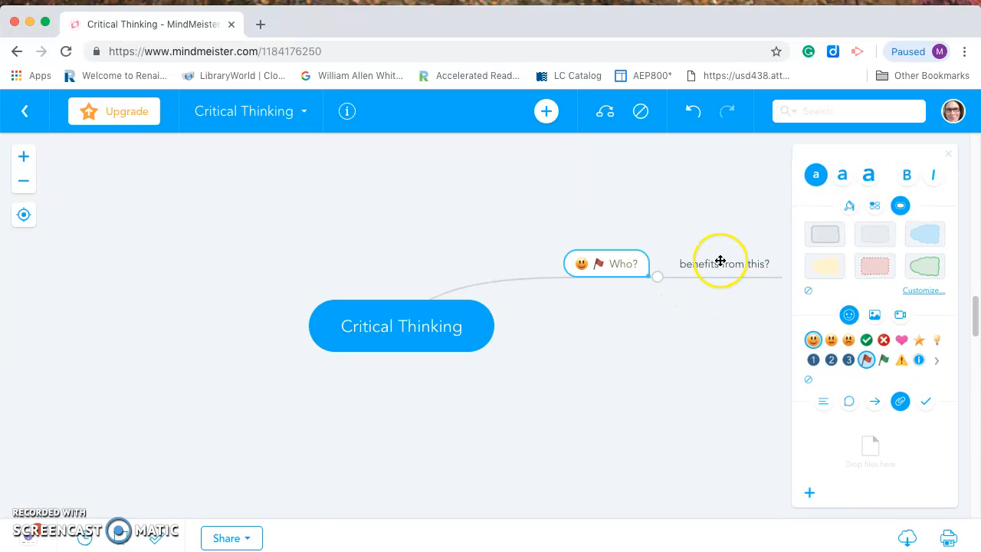
left_click(836, 243)
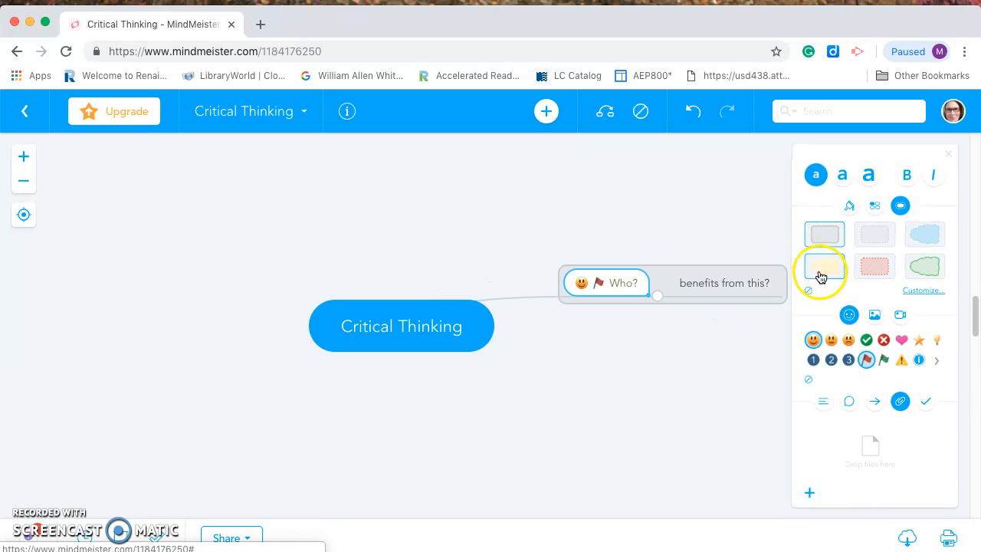
left_click(887, 272)
left_click(929, 268)
left_click(928, 292)
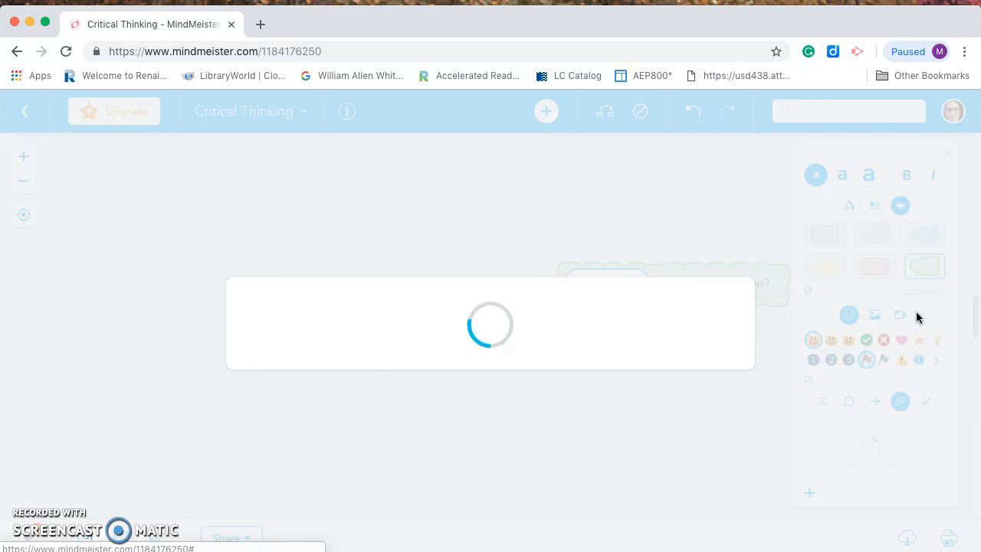
left_click(10, 55)
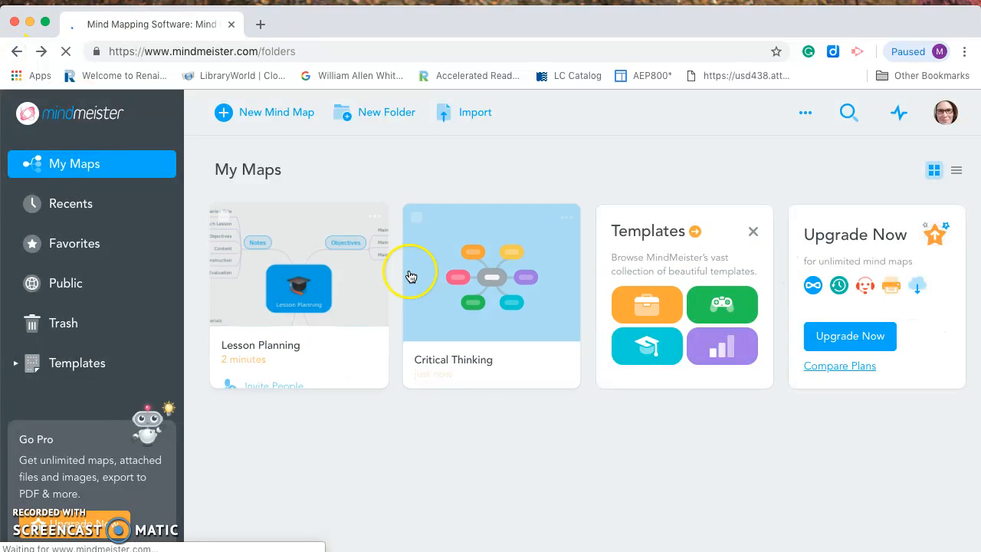
left_click(480, 244)
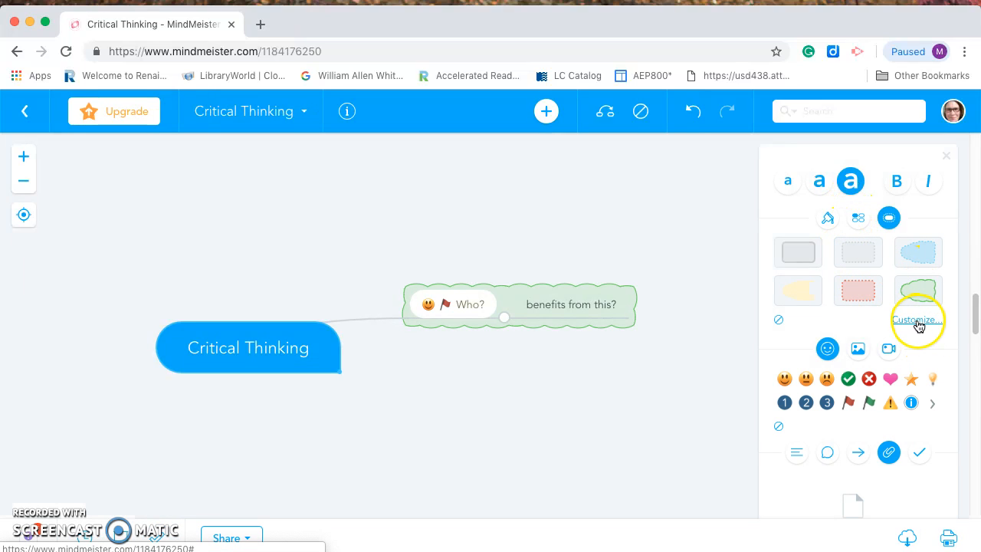
- Show the image library for the Critical Thinking topic, try to attach a local file, and dismiss the upgrade offer
left_click(857, 350)
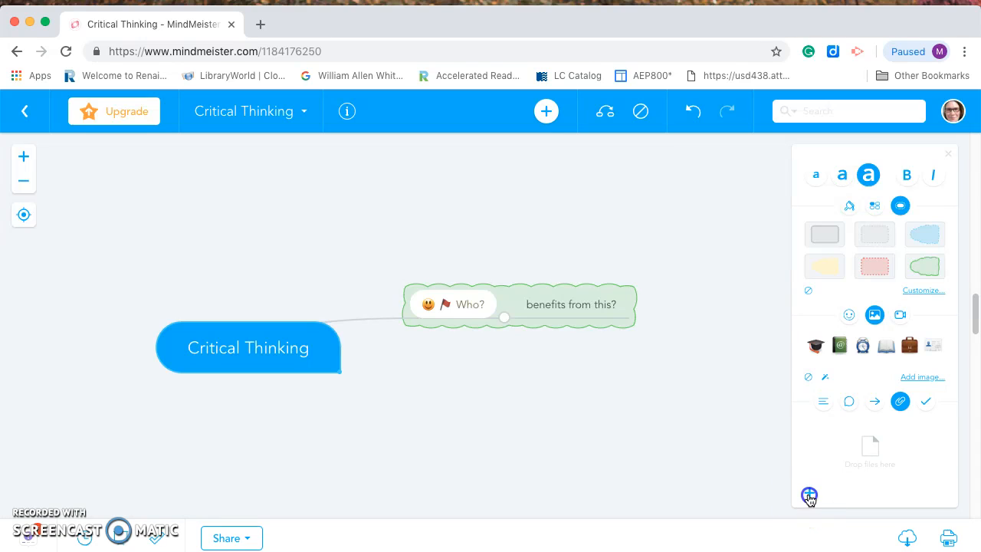
left_click(809, 497)
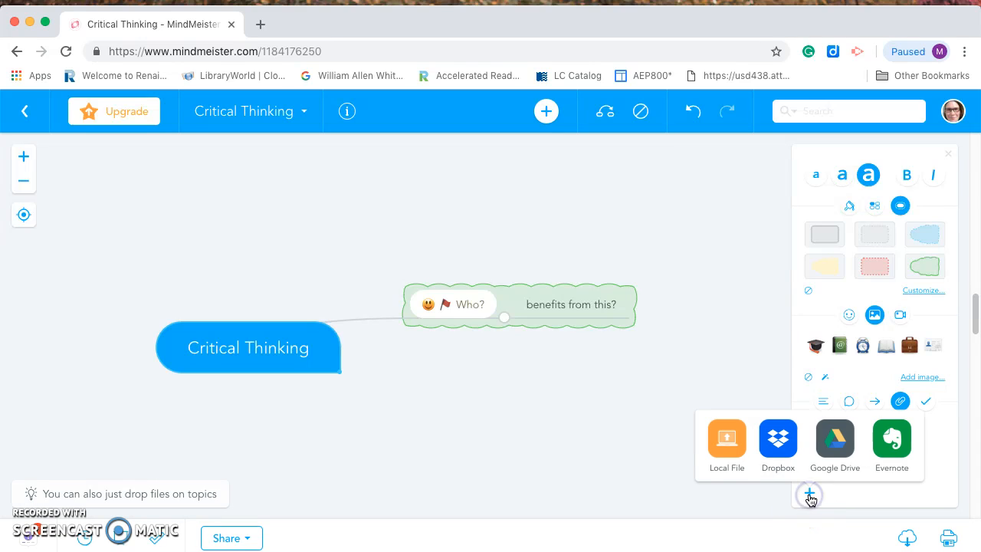
left_click(733, 443)
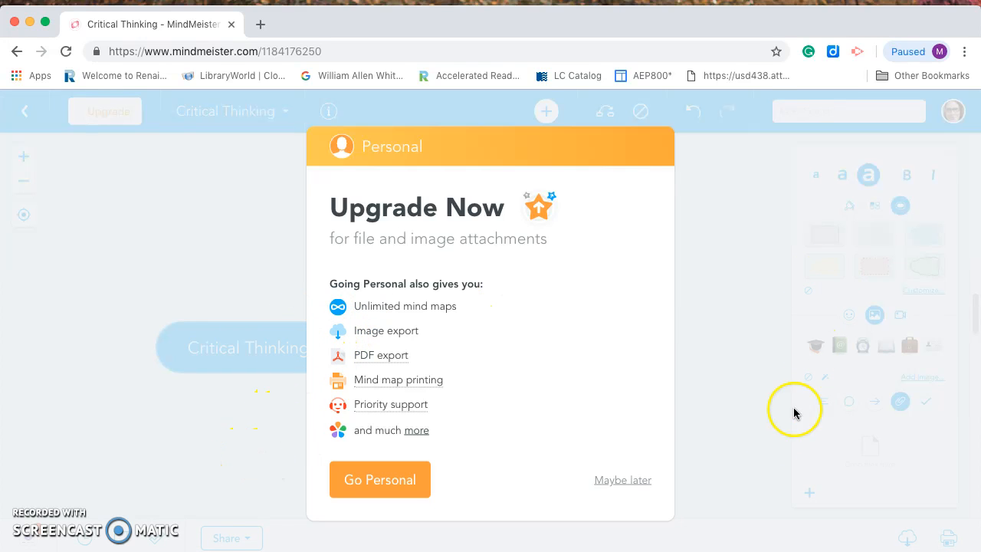
left_click(633, 480)
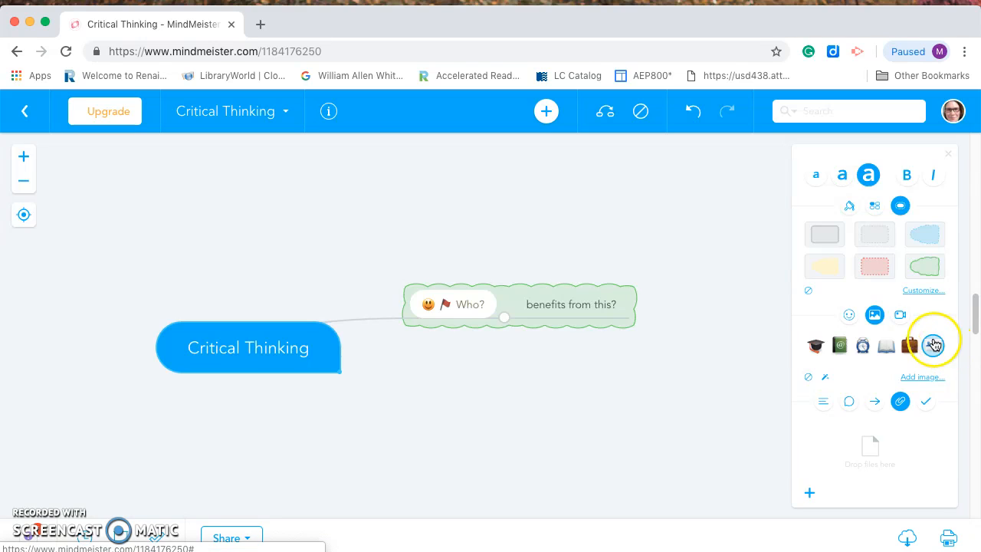
- Browse YouTube videos for the Critical Thinking topic and preview "5 tips to improve your critical thinking", pausing it after a short while
left_click(901, 315)
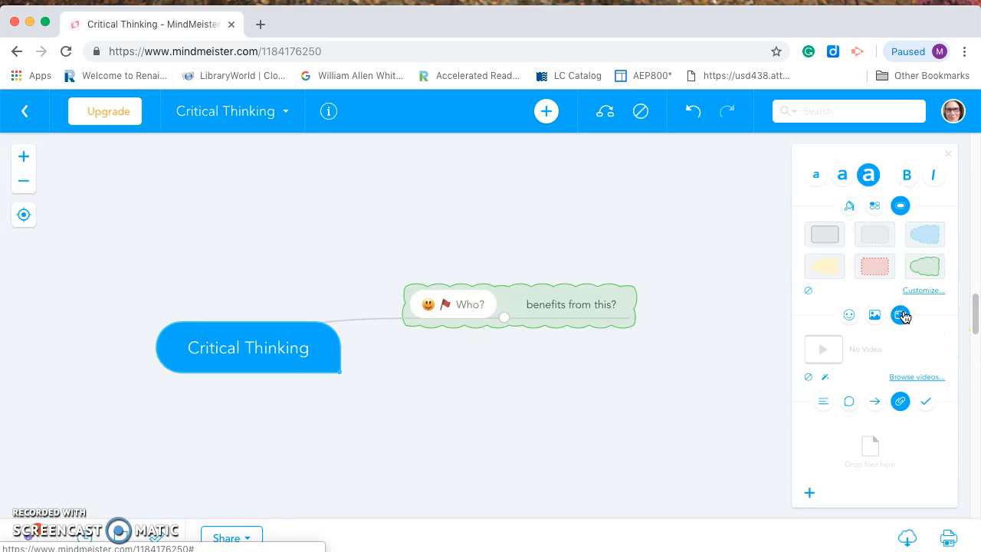
left_click(874, 316)
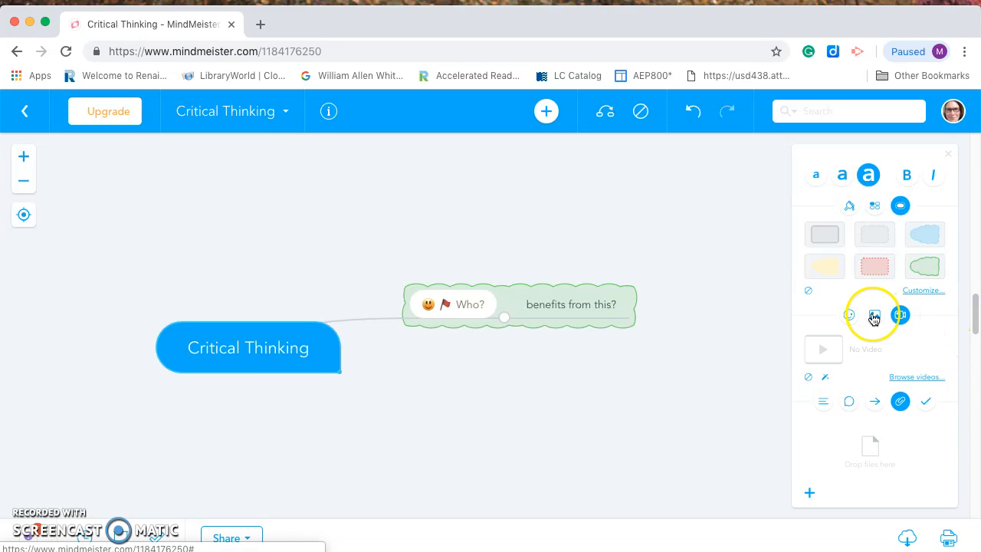
left_click(900, 318)
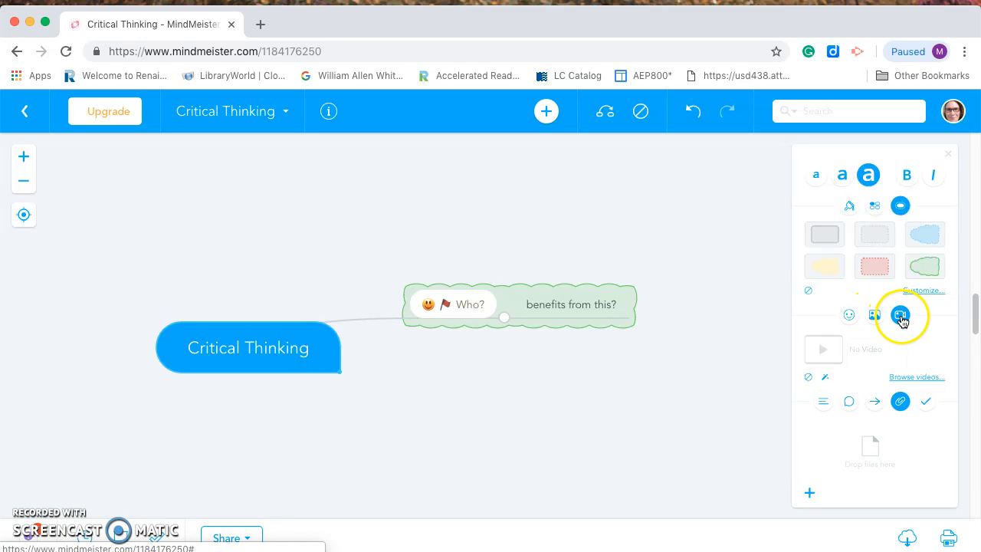
left_click(916, 378)
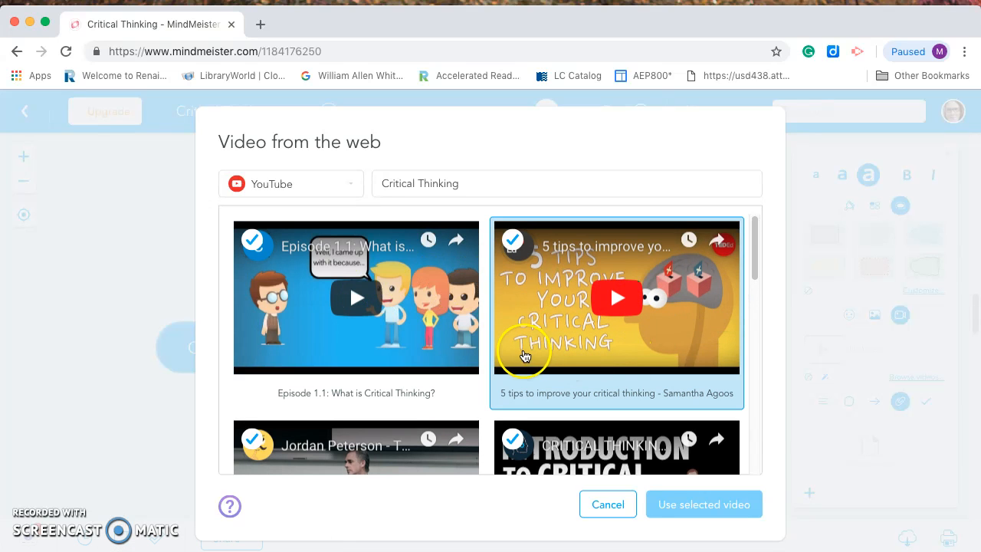
left_click(668, 337)
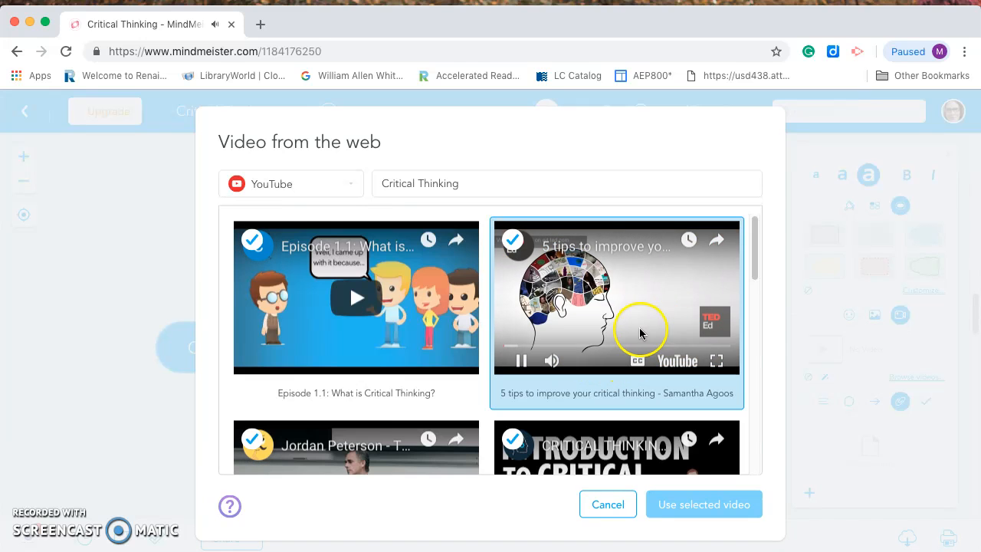
left_click(521, 361)
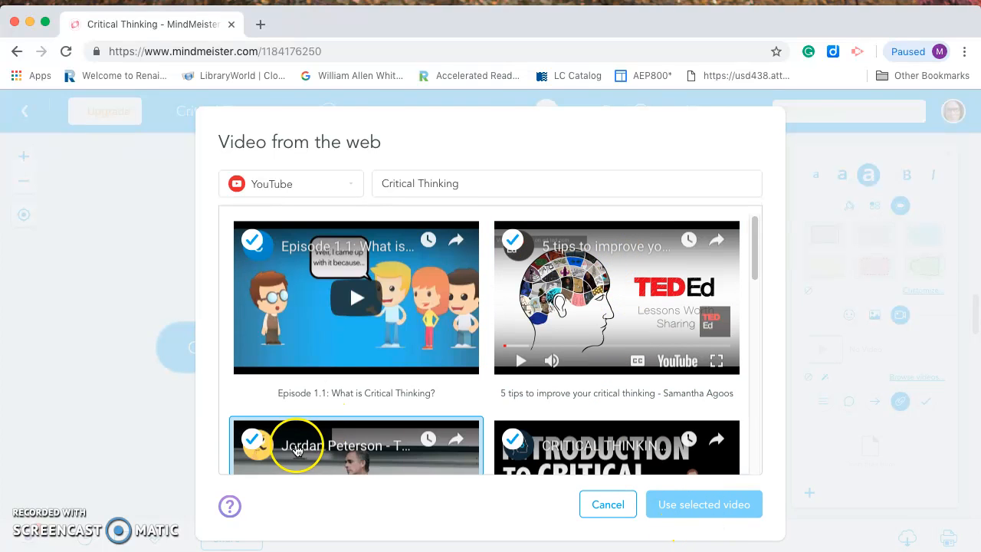
- Attach the YouTube video "5 tips to improve your critical thinking" to the central Critical Thinking topic
left_click(324, 449)
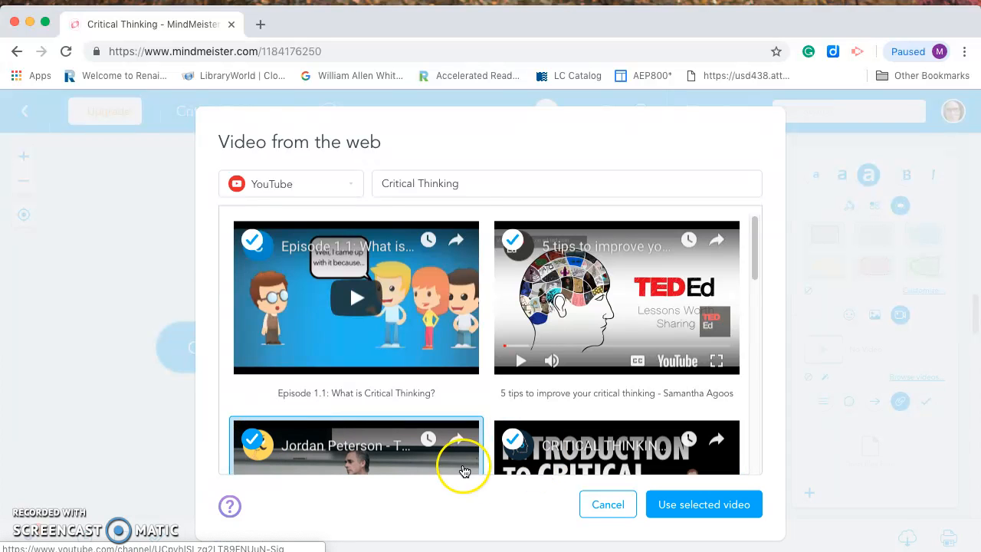
left_click(263, 448)
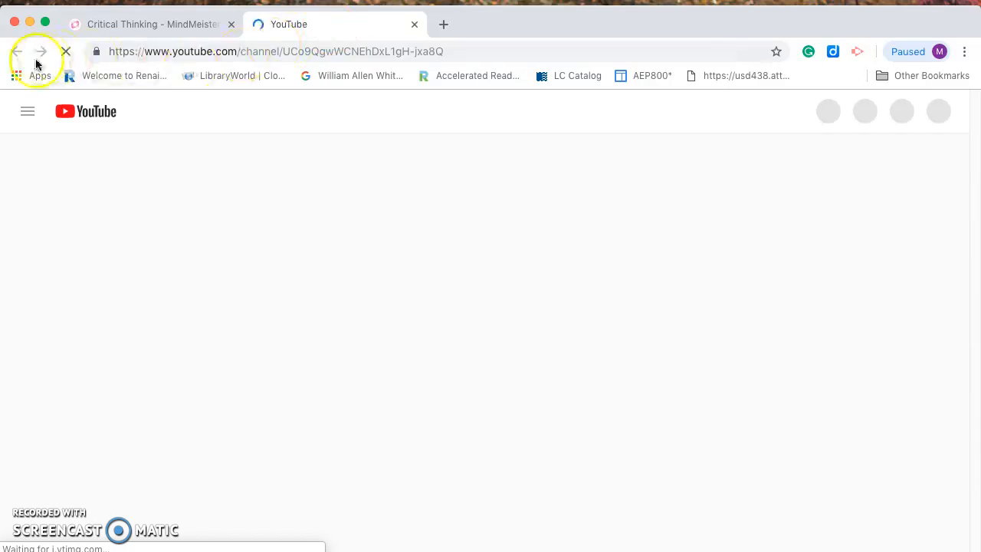
left_click(200, 27)
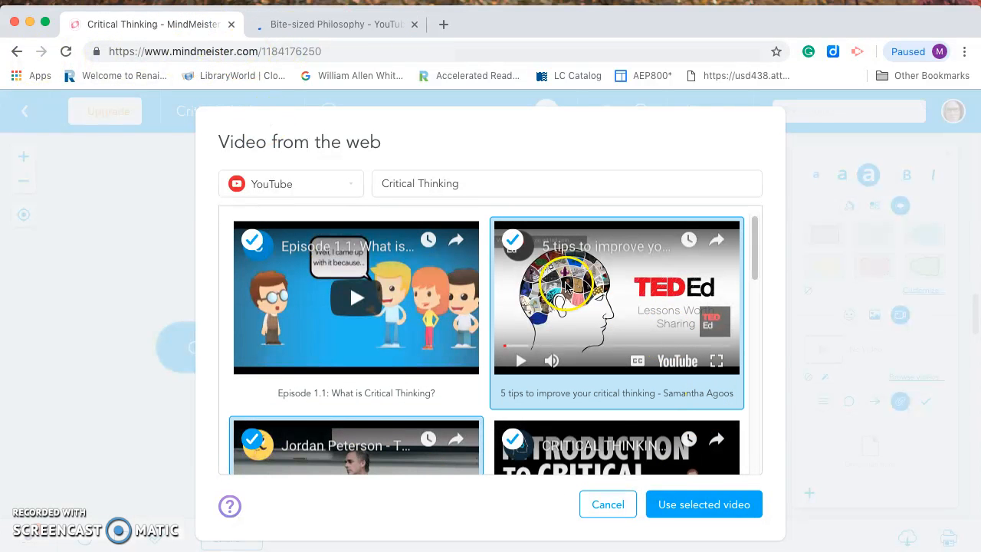
left_click(694, 506)
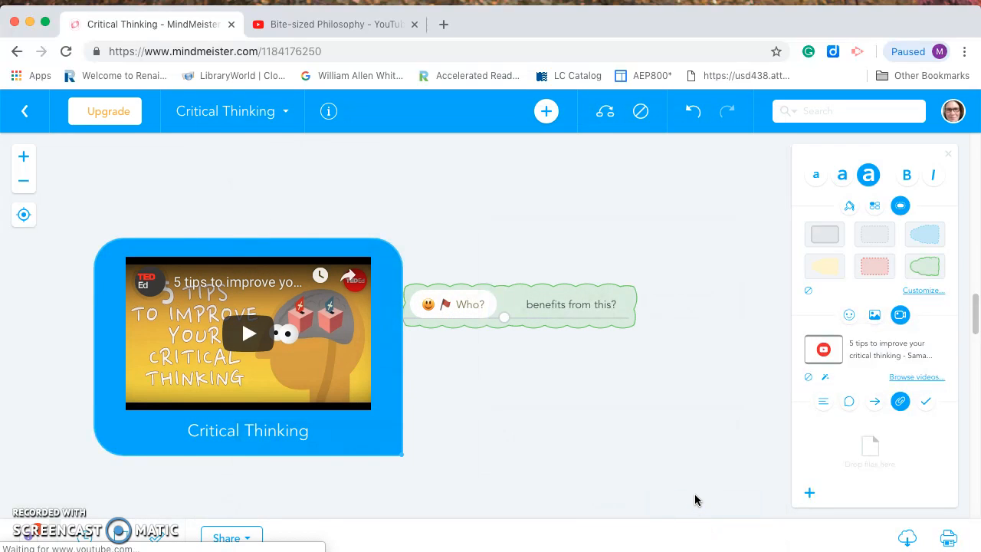
- Play and pause the video embedded in the Critical Thinking topic, and select the "benefits from this?" subtopic
left_click(163, 324)
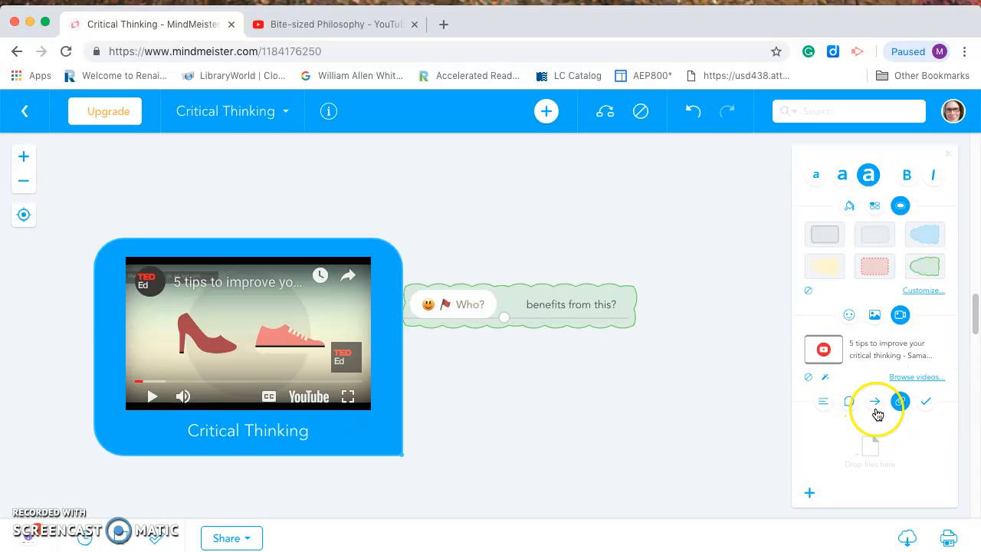
mouse_move(345, 356)
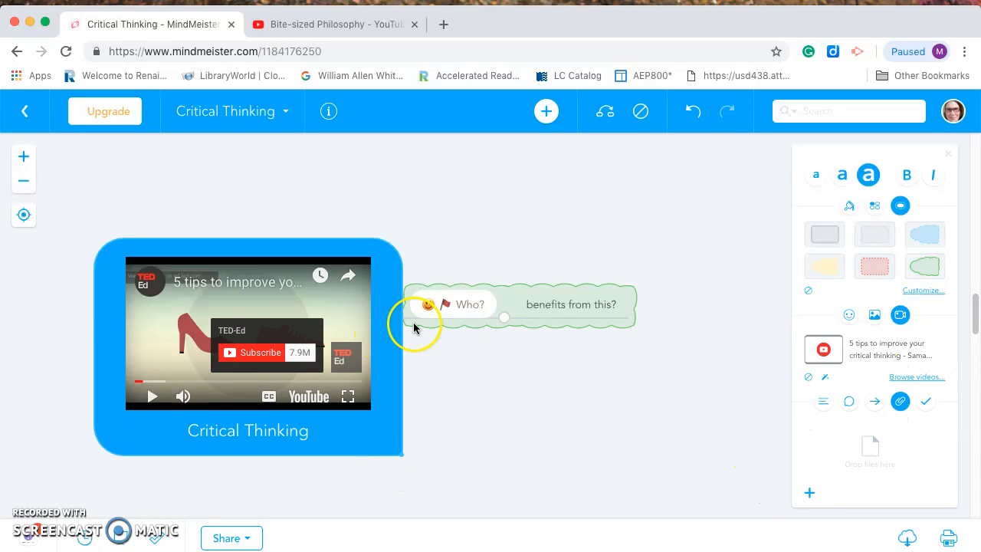
left_click(534, 310)
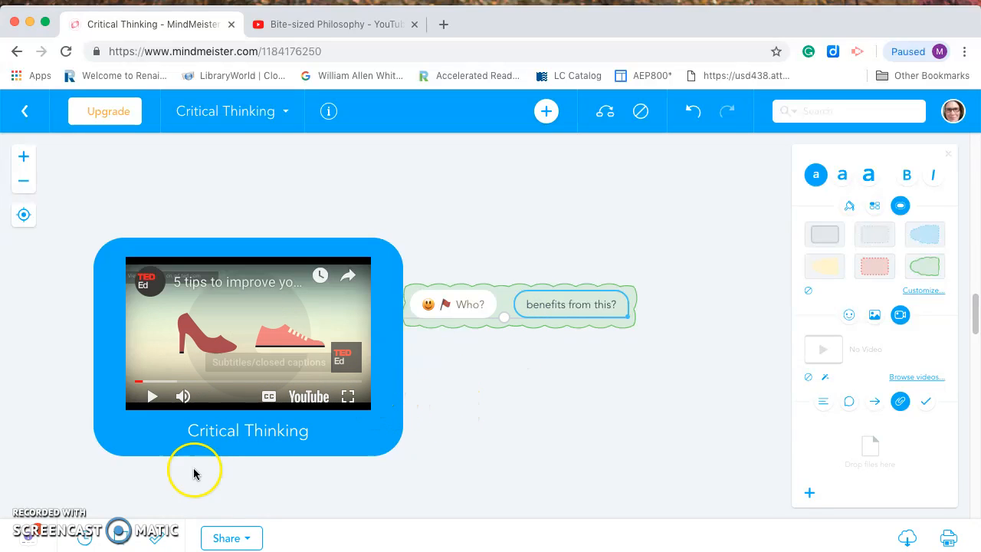
- Open the Lesson Planning map from My Maps and rename its central topic as Dolphins, dismissing the Getting Started guide
left_click(25, 110)
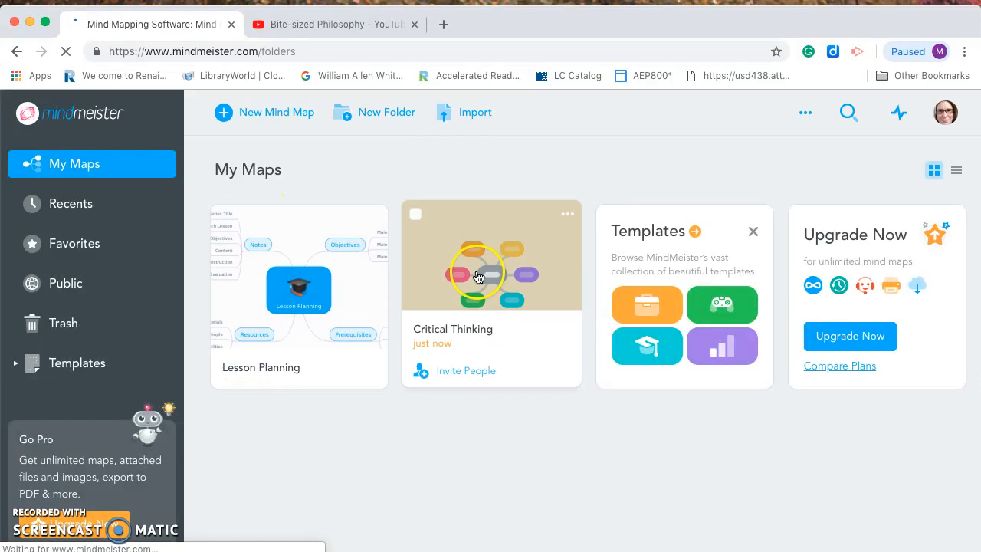
left_click(309, 284)
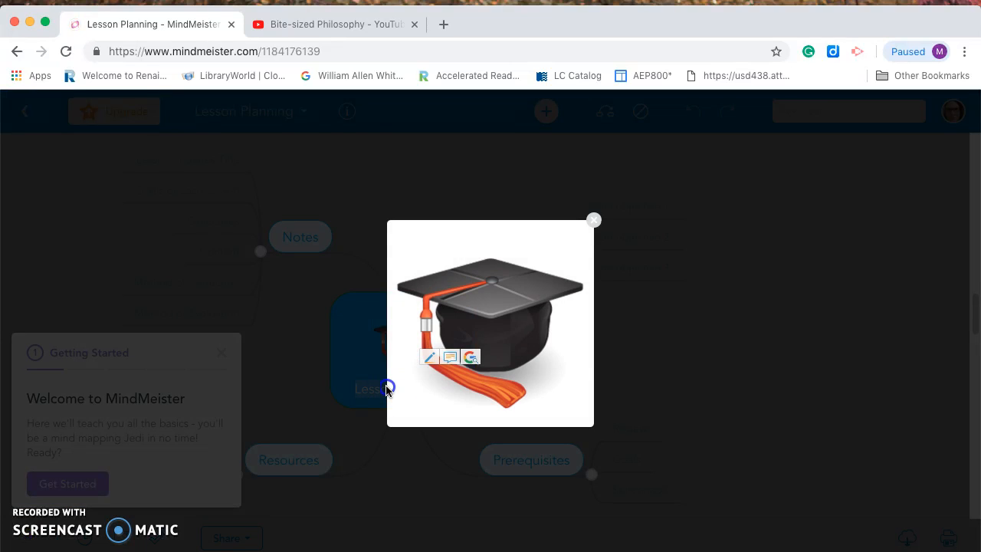
left_click(385, 388)
double_click(396, 387)
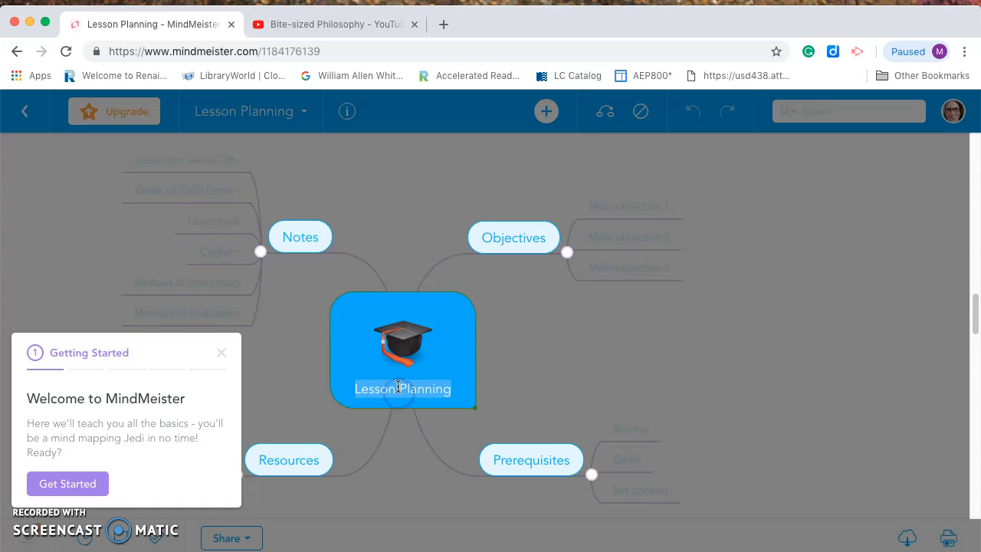
type("Do")
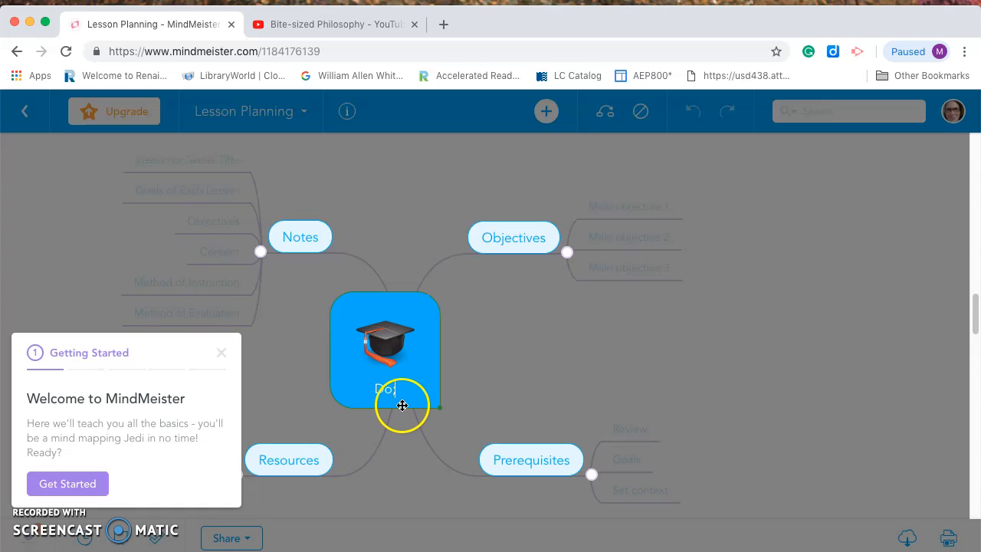
type("lphins")
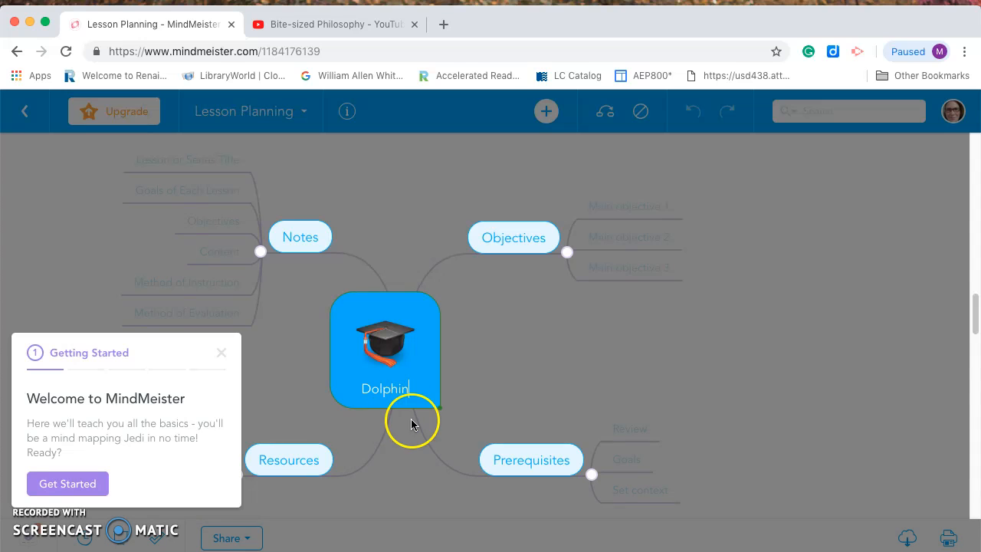
left_click(384, 354)
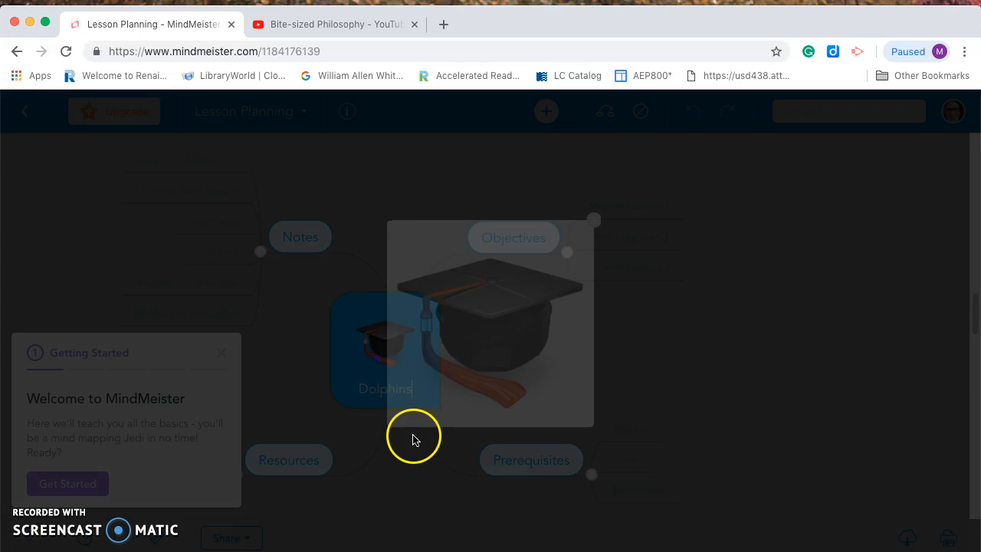
left_click(594, 219)
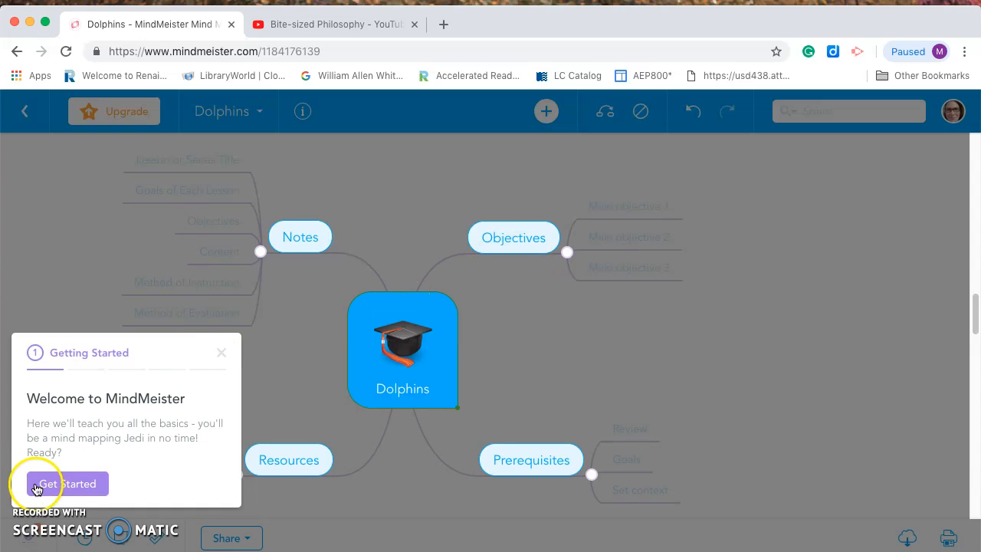
left_click(224, 353)
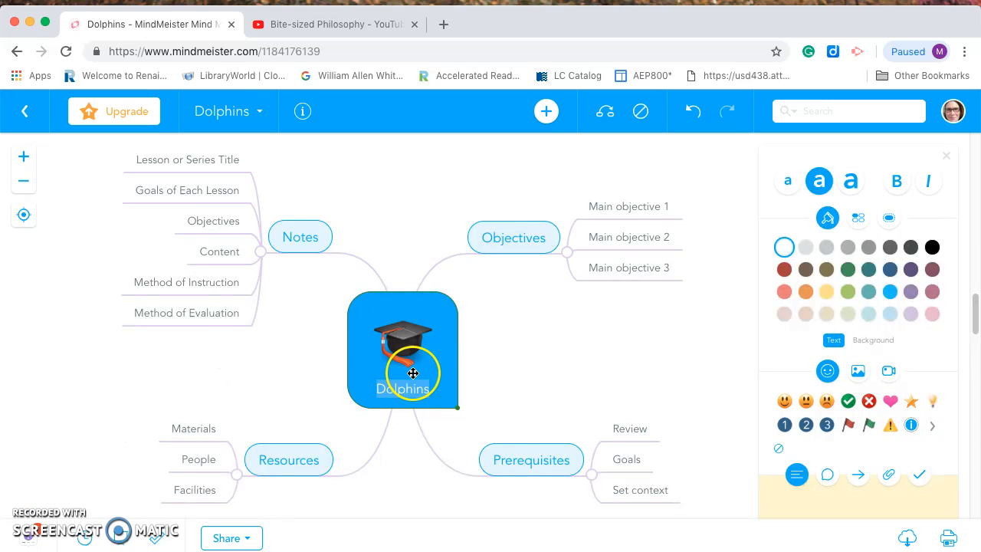
- Attach the YouTube video "The Majestic World of Dolphins" to the central Dolphins topic and play it in the map
left_click(888, 371)
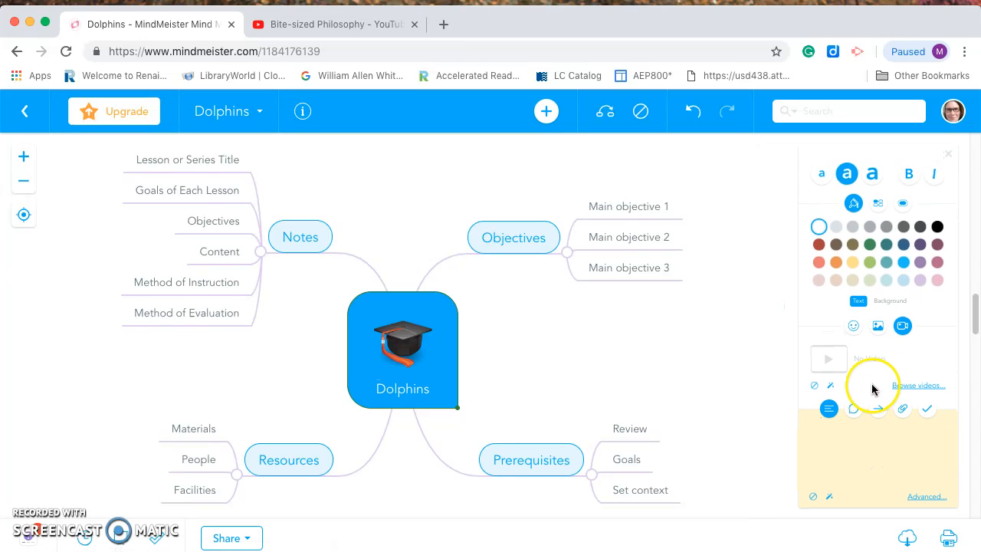
left_click(920, 386)
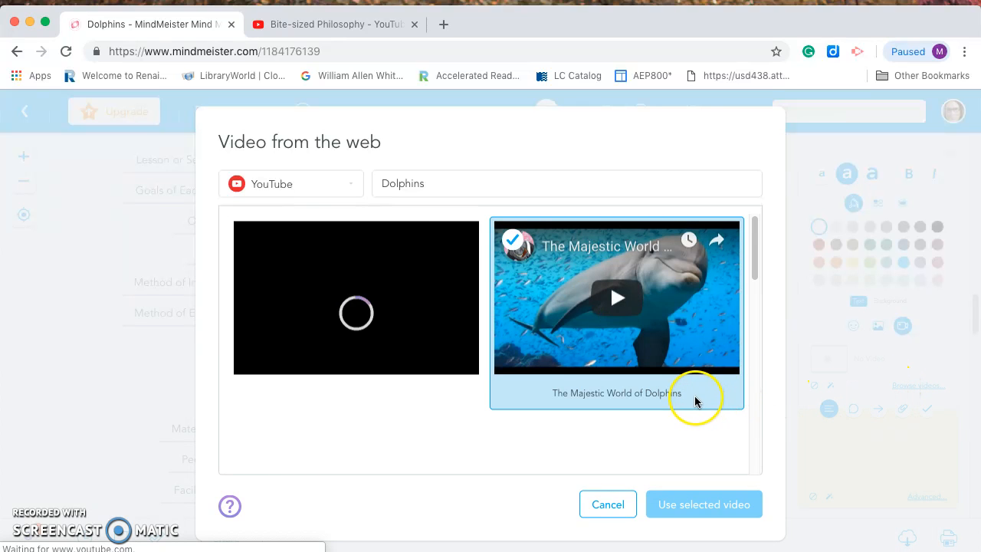
left_click(625, 315)
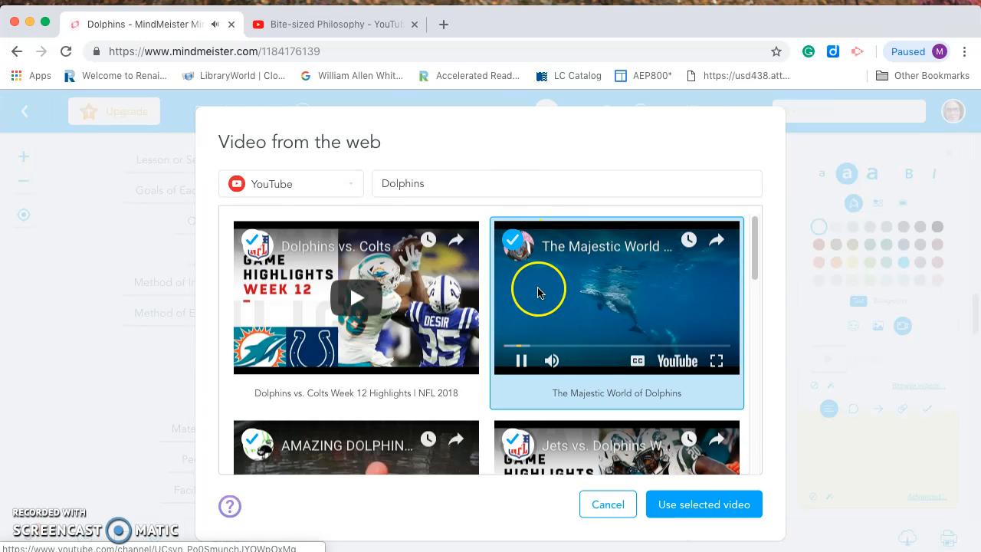
left_click(713, 508)
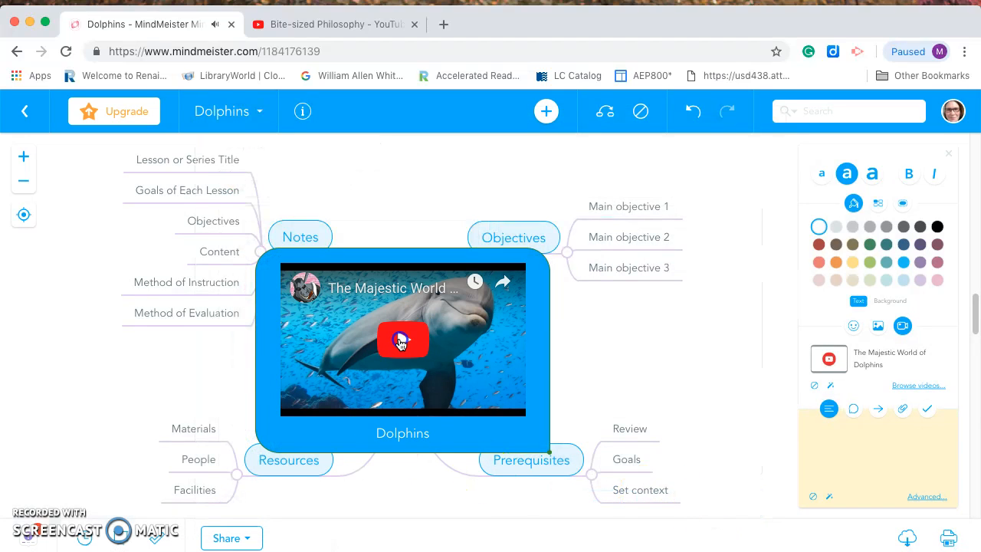
left_click(399, 341)
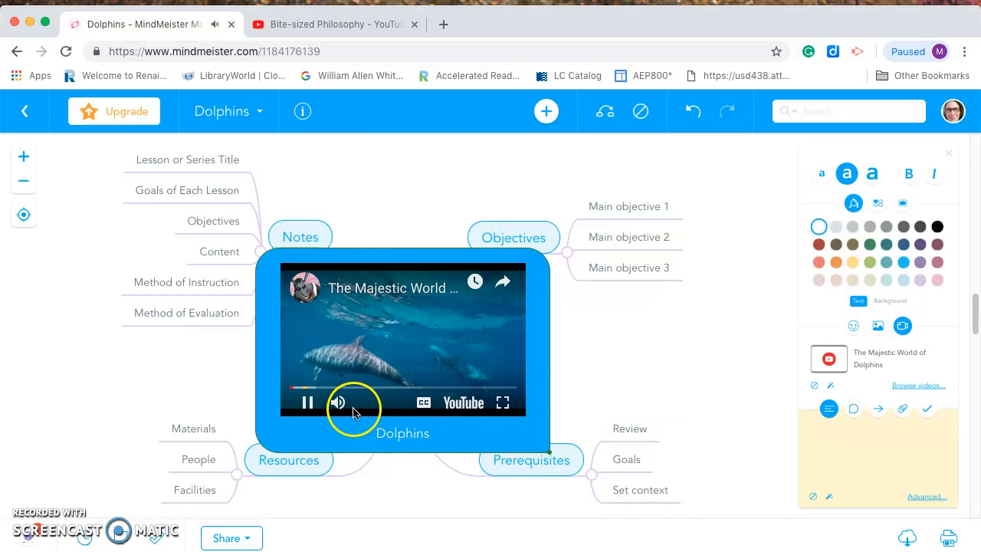
- Pause the embedded video in the central Dolphins topic and open the Objectives topic's text for editing
left_click(308, 403)
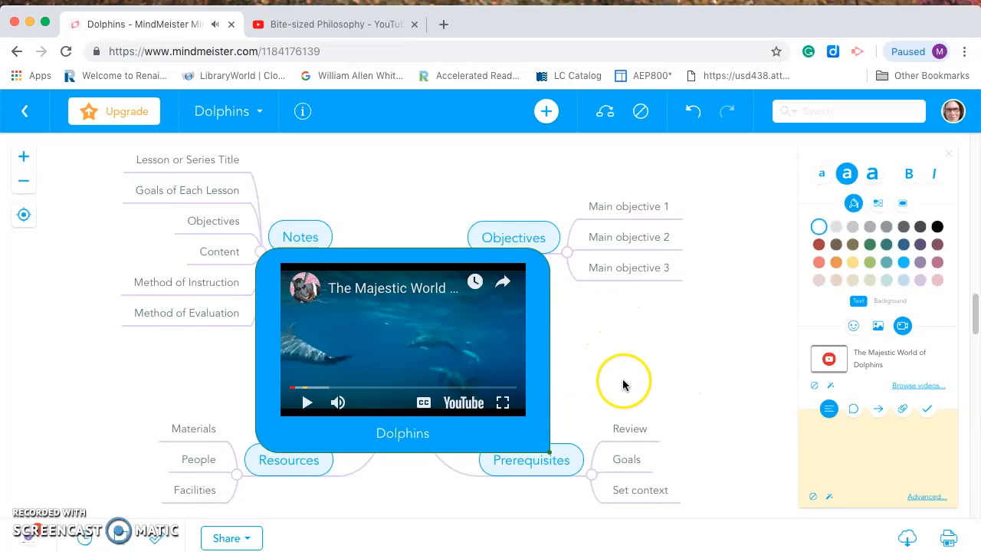
left_click(532, 235)
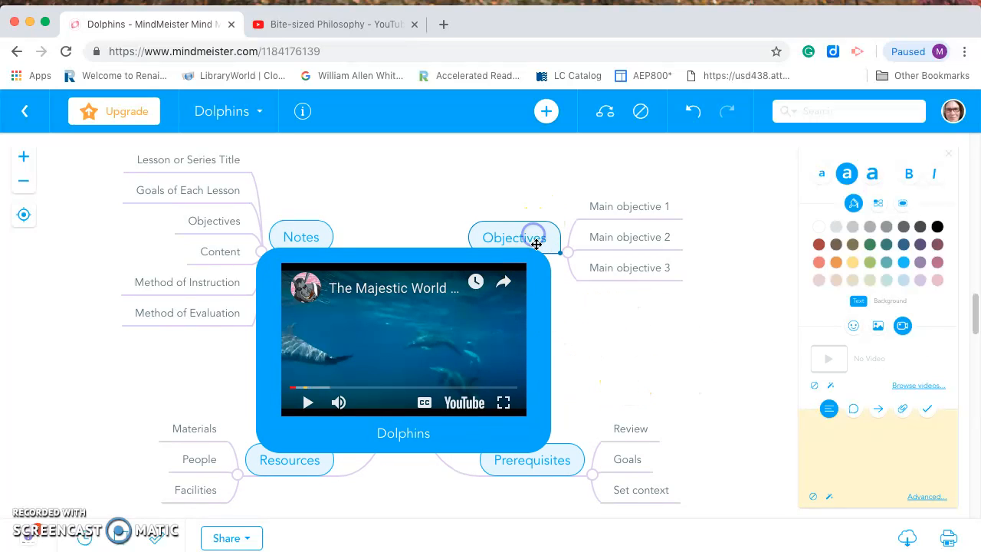
double_click(533, 238)
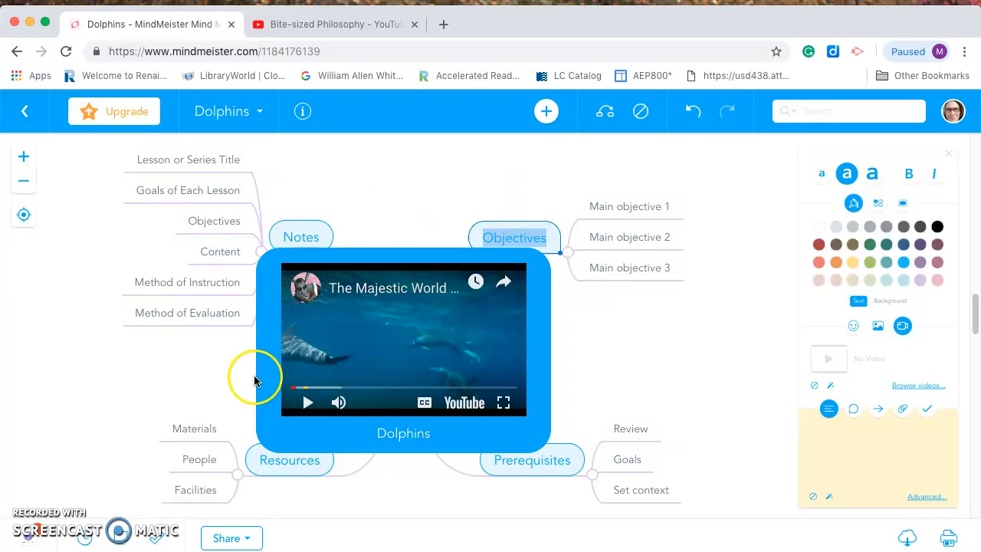
- Return to My Maps, dismiss the Templates card, and show the maps as a list
left_click(25, 112)
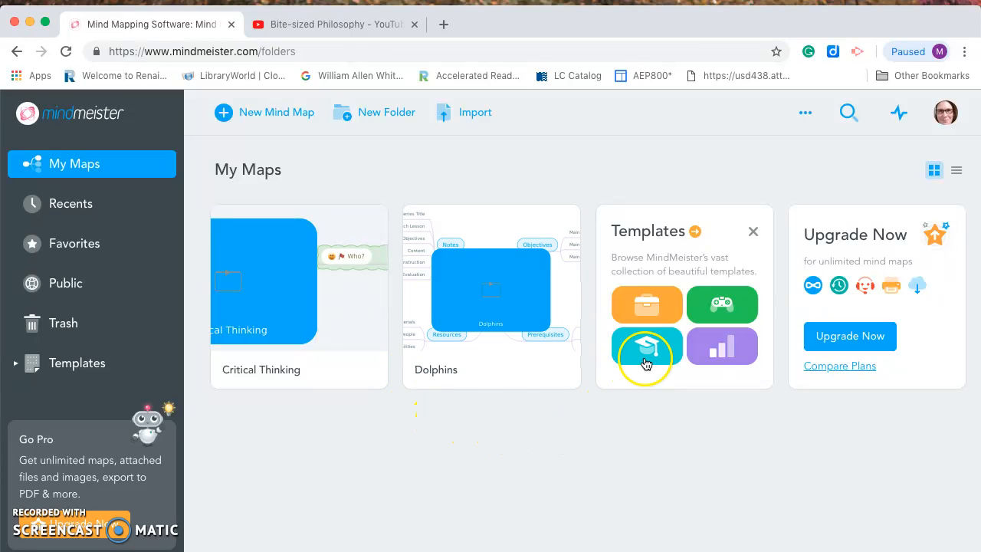
left_click(754, 232)
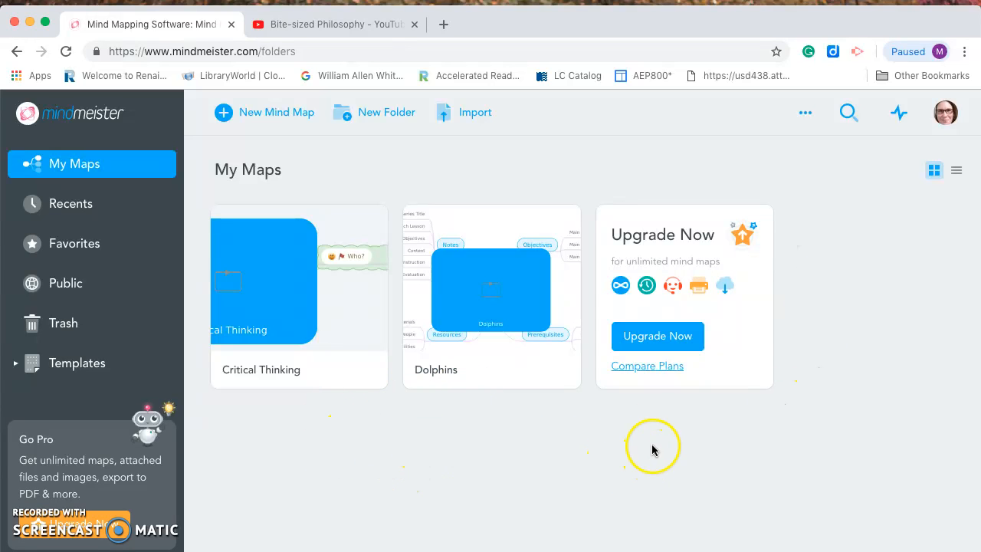
left_click(957, 173)
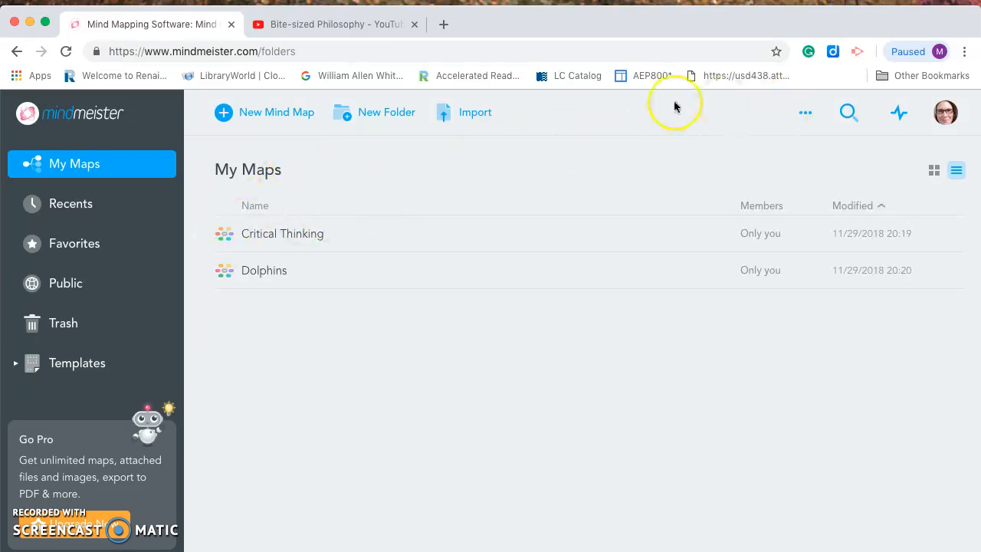
- View the background color options for the My Maps page and close them without choosing one
left_click(805, 120)
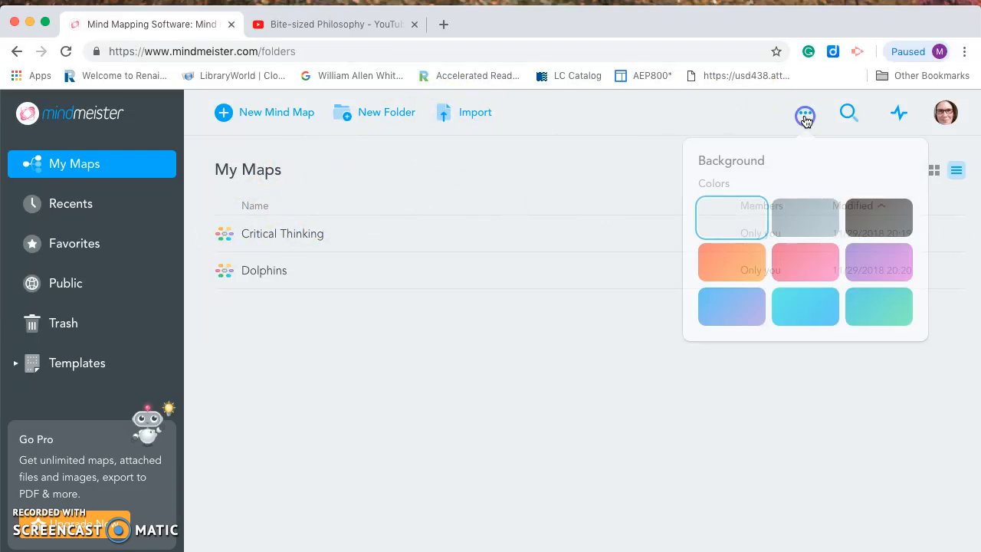
left_click(898, 116)
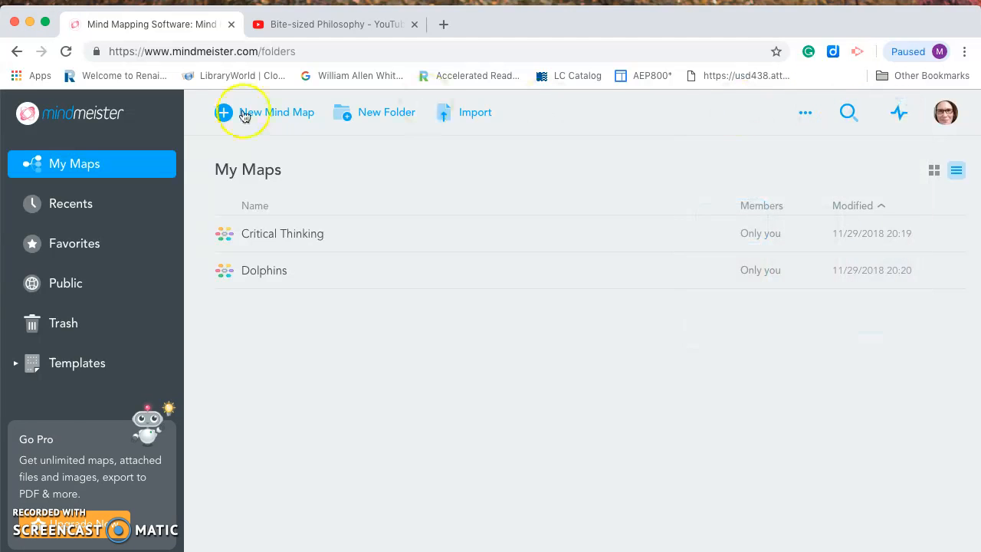